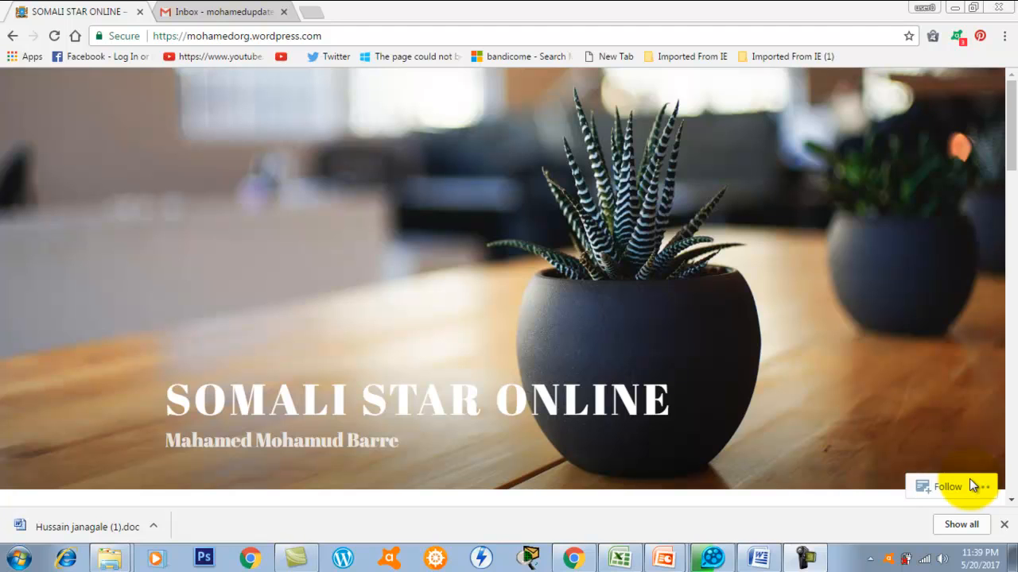
Dismiss the browser's downloads bar and view the "somali star" presentation in PowerPoint.
left_click(1003, 525)
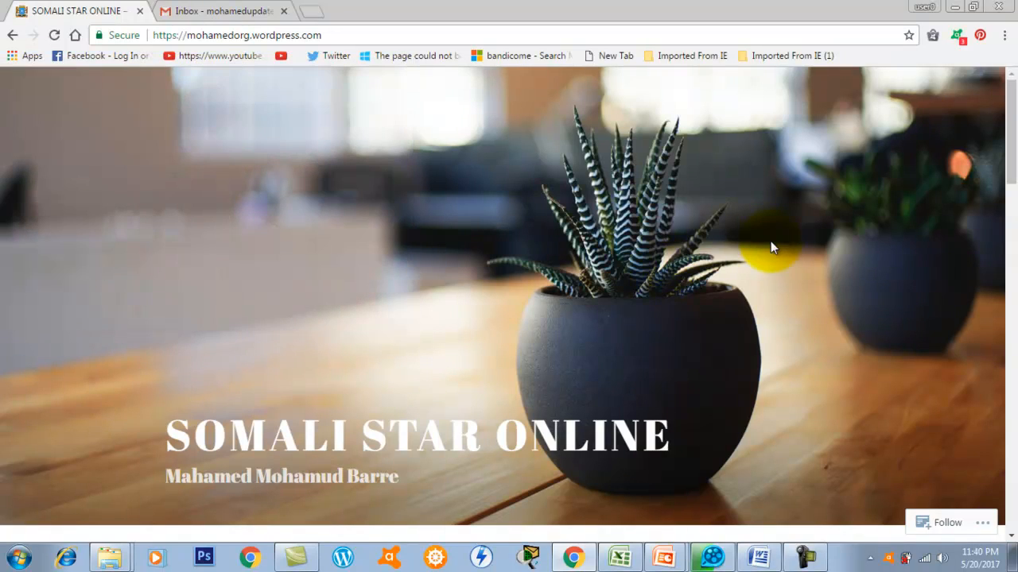
left_click(659, 560)
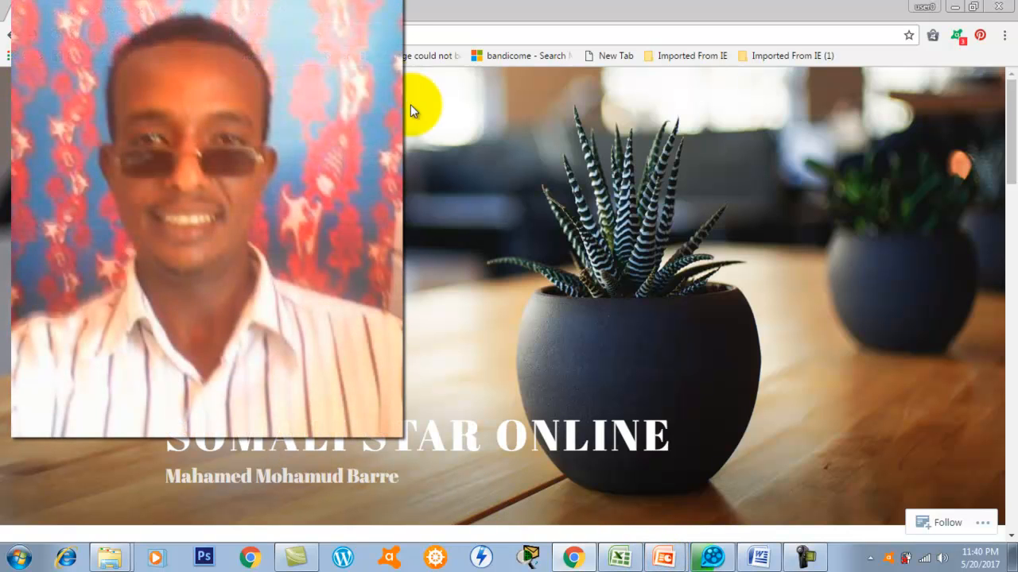
left_click(1010, 278)
left_click(1014, 102)
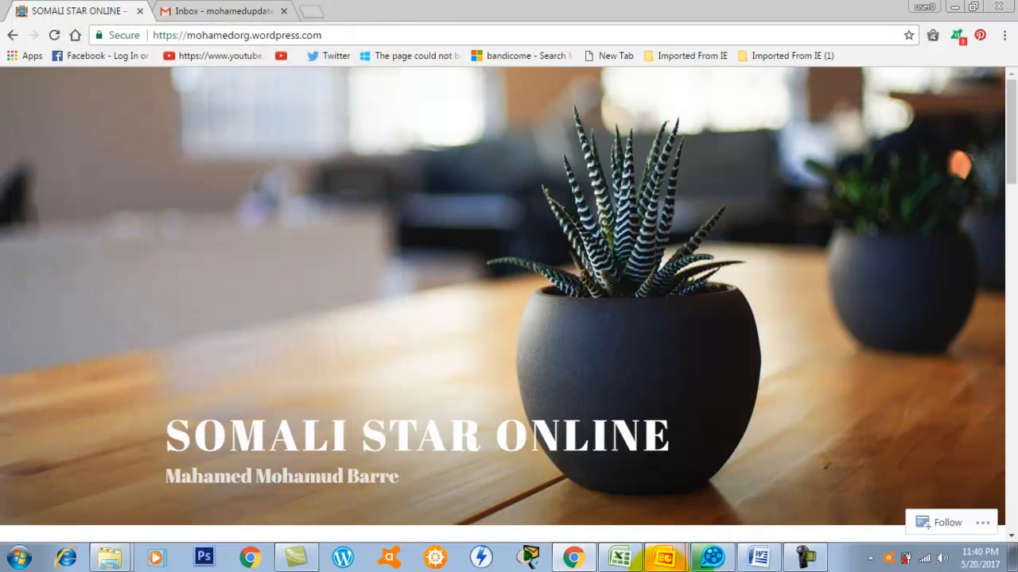
left_click(652, 535)
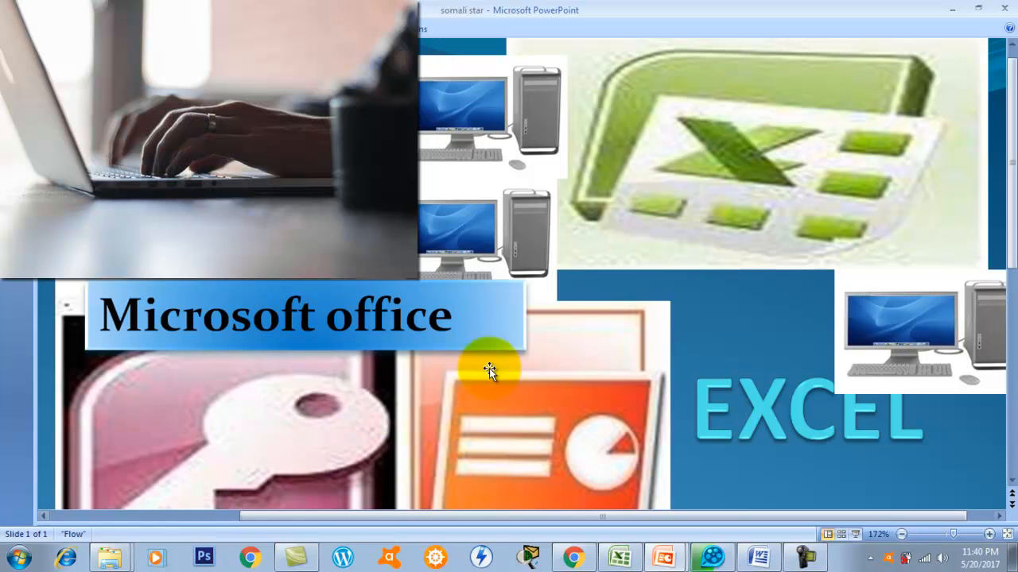
left_click(949, 9)
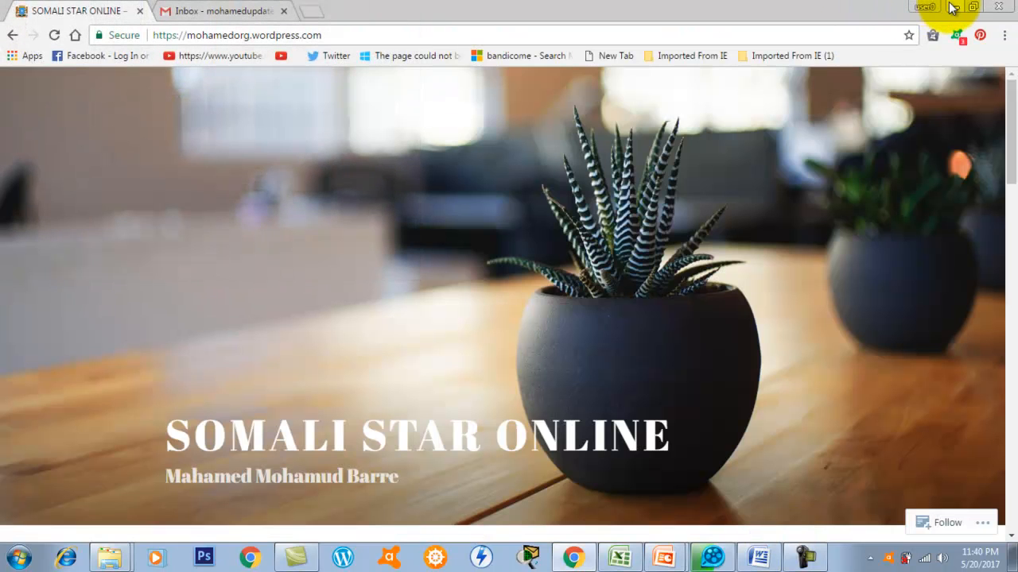
Minimize the browser and view the "Somalistar" training presentation in PowerPoint.
left_click(954, 7)
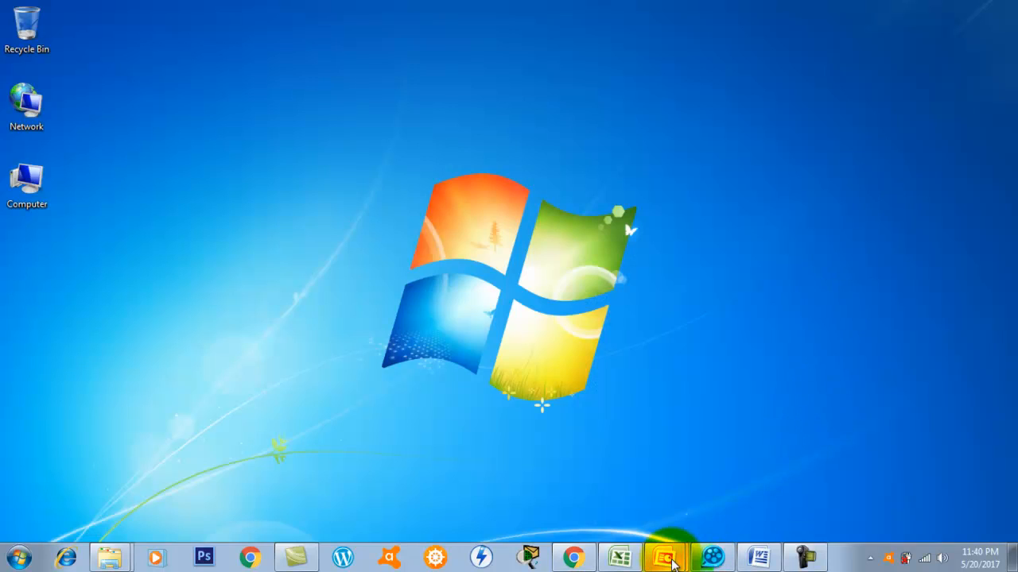
left_click(650, 501)
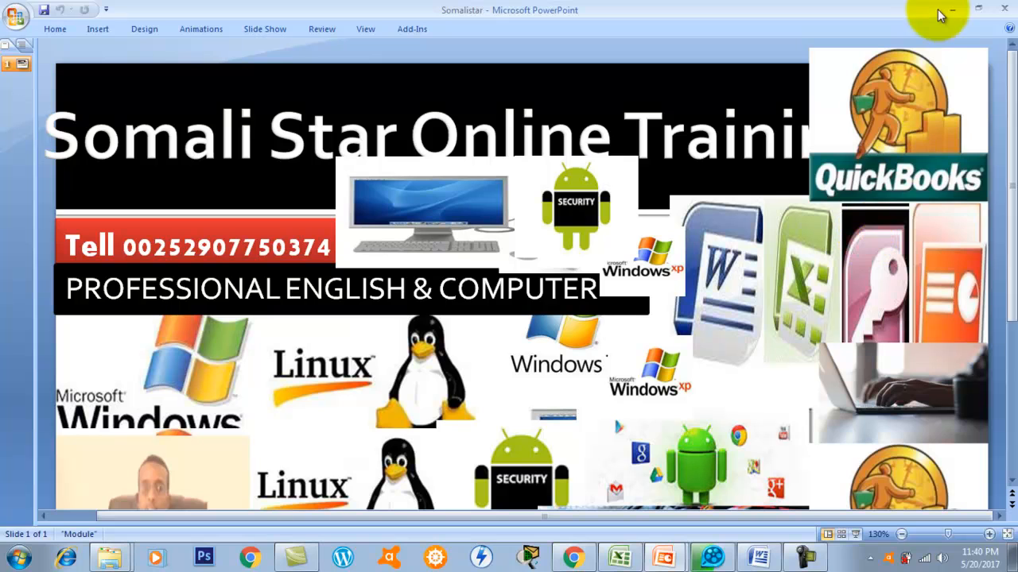
left_click(663, 557)
Switch to the "Book1 casharo" workbook in Excel and examine the petty cash receipt, balance and expenses list.
left_click(620, 556)
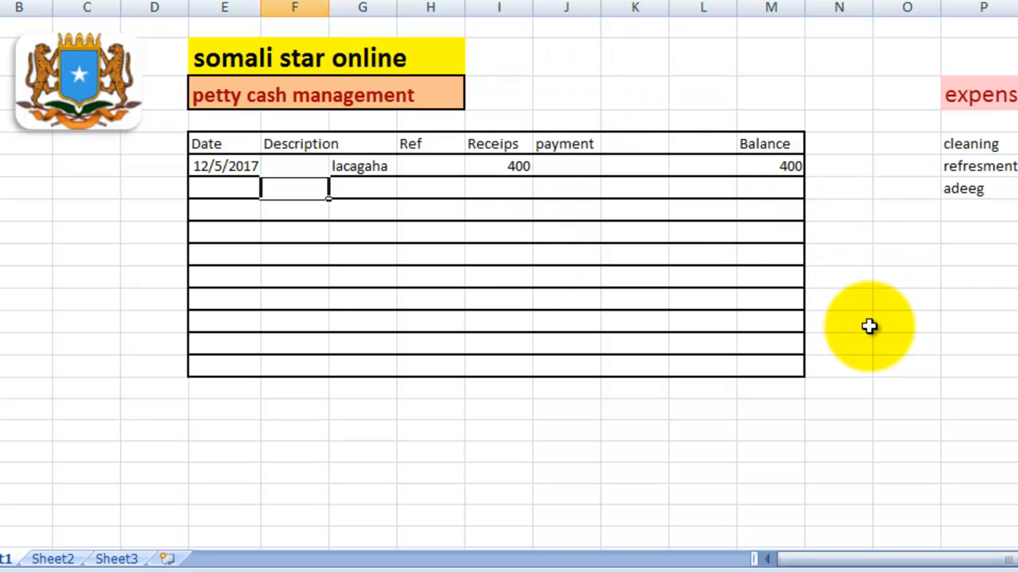
left_click(782, 166)
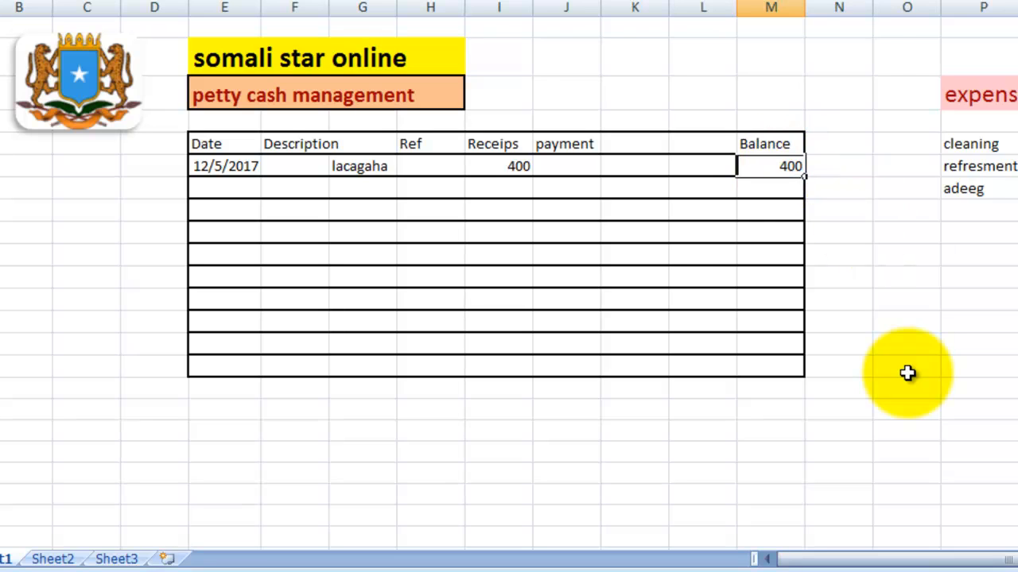
left_click(513, 163)
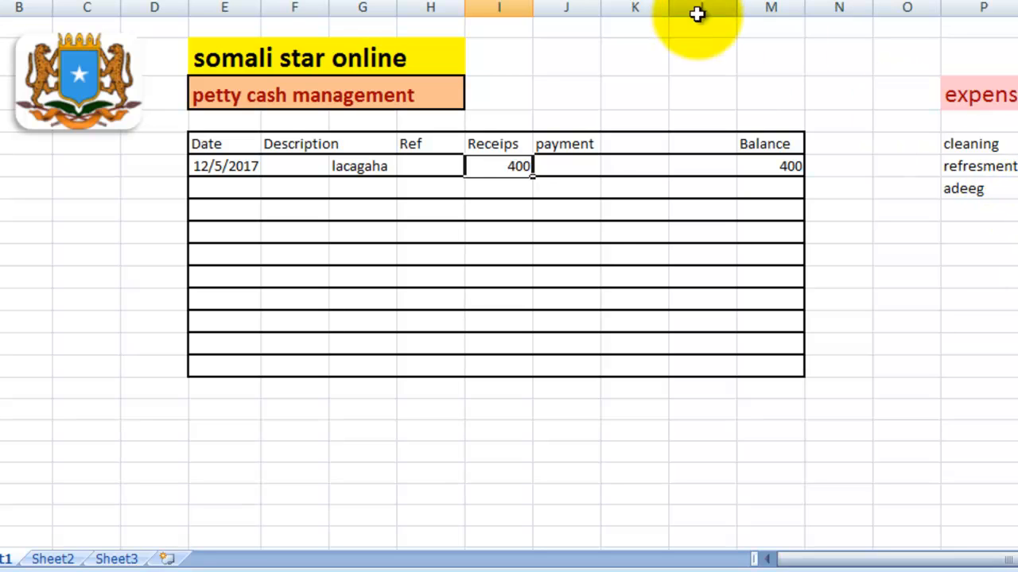
left_click(771, 167)
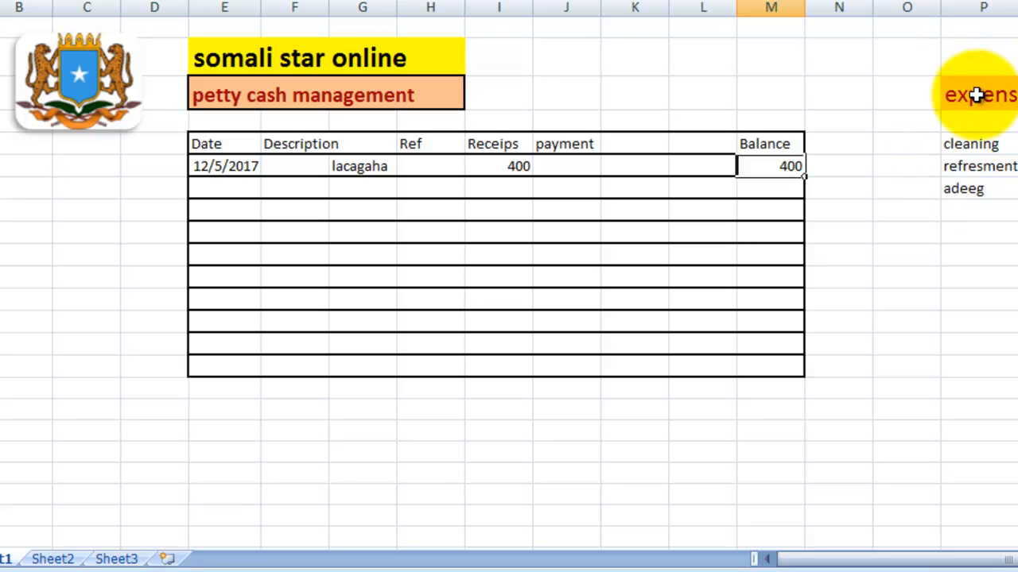
left_click_drag(935, 94, 946, 166)
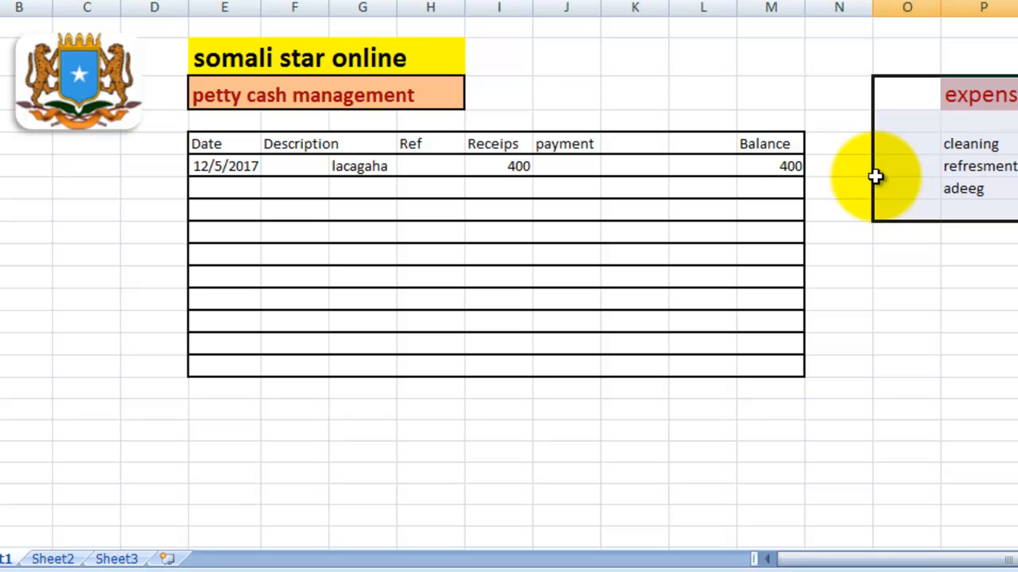
left_click(786, 170)
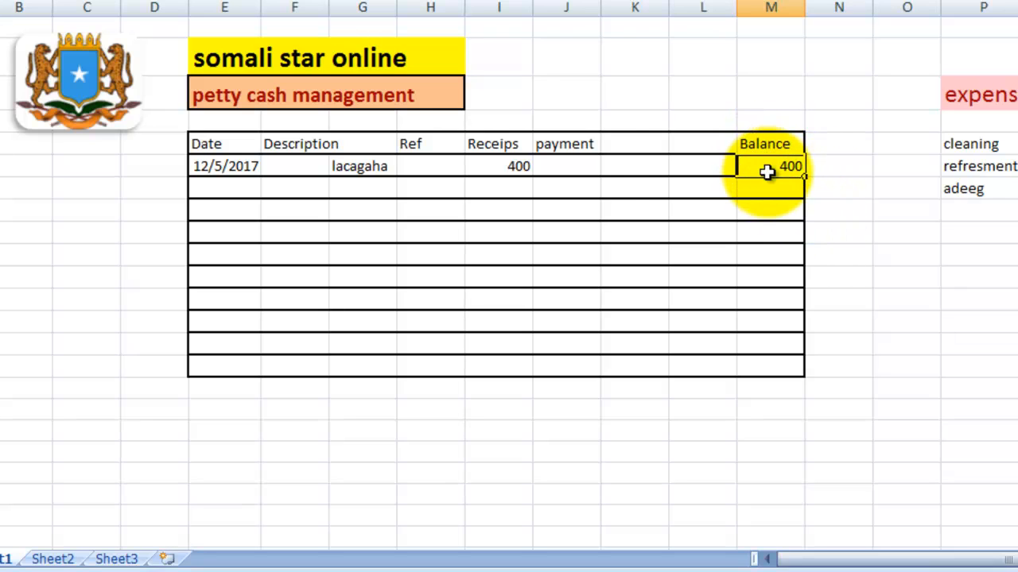
left_click(518, 165)
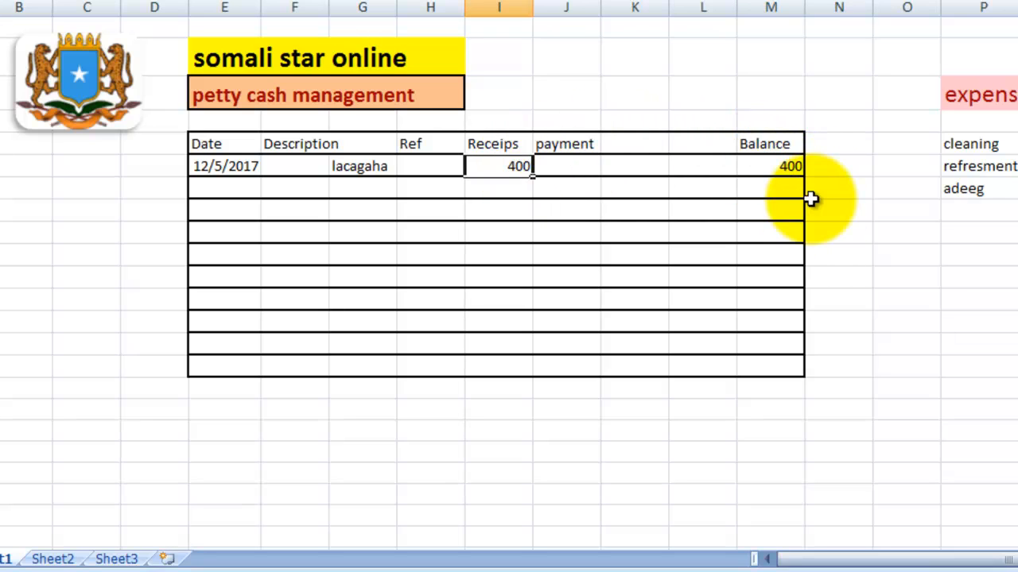
left_click(771, 168)
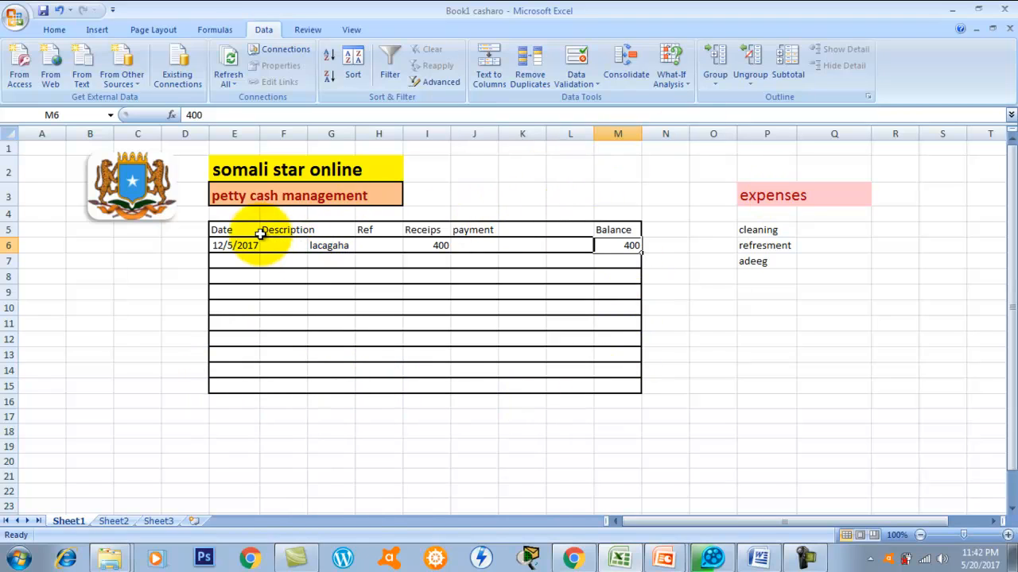
Start data validation for the Description cell F6 and restrict its allowed entries to a list.
left_click(294, 244)
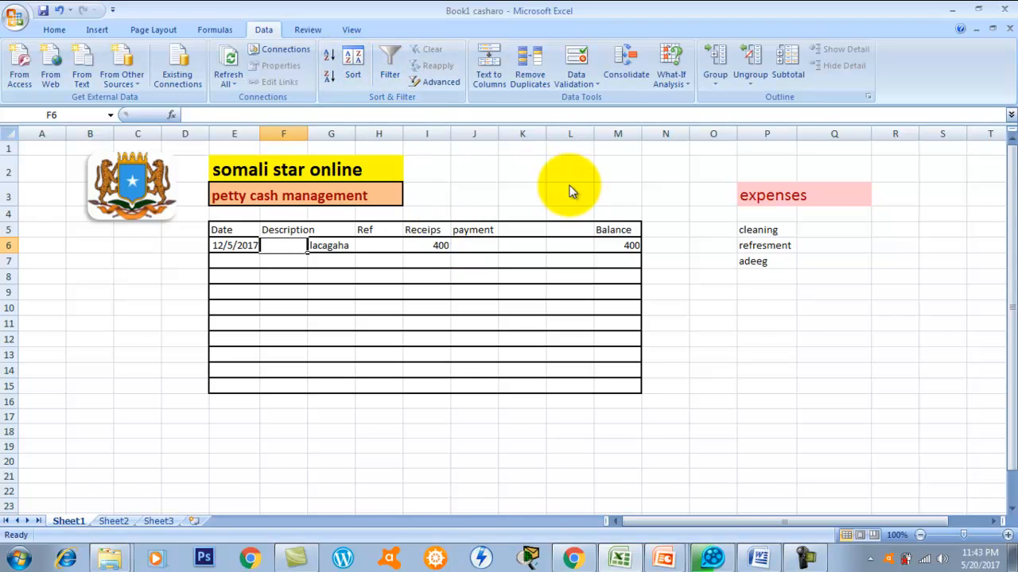
left_click(566, 81)
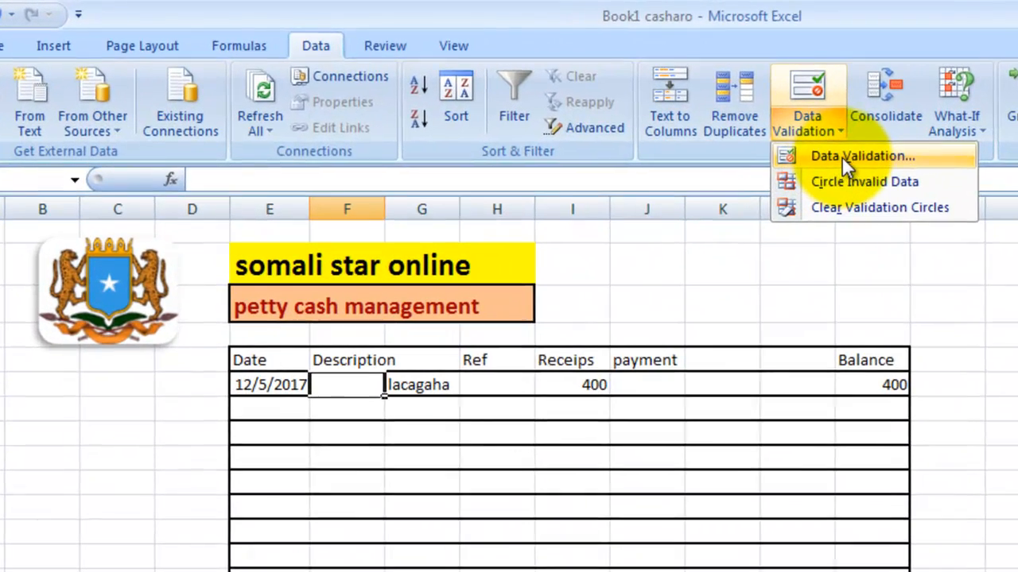
left_click(847, 155)
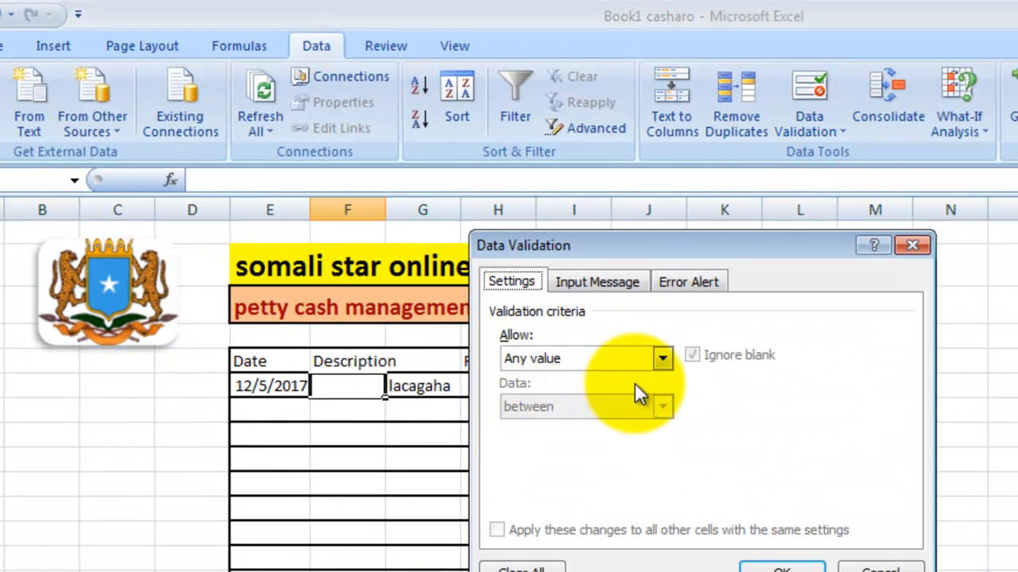
left_click(660, 359)
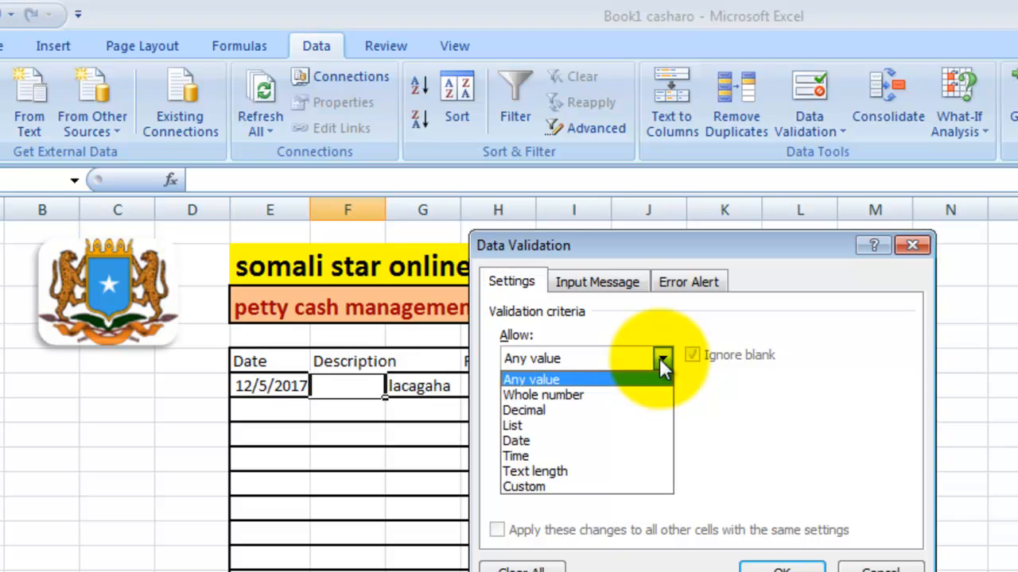
left_click(512, 426)
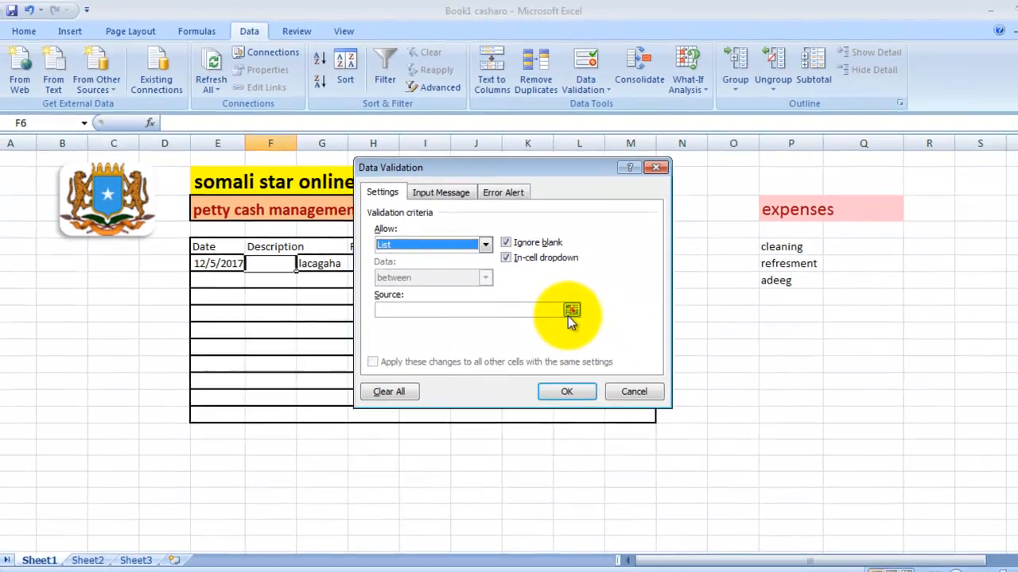
Try to use the range $O$5:$P$8 around the expense names as the source of the validation list.
left_click(788, 454)
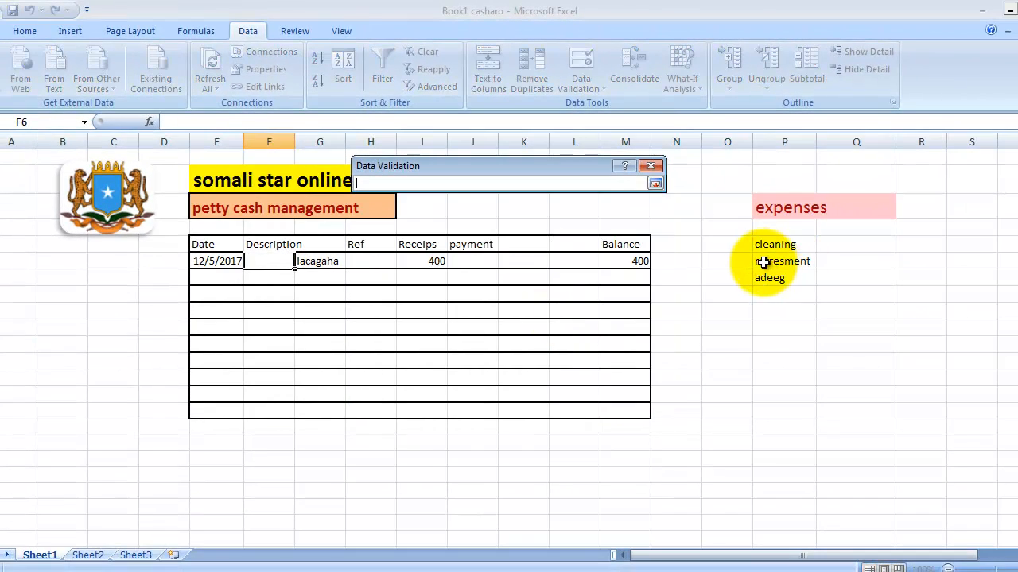
left_click_drag(759, 246, 791, 281)
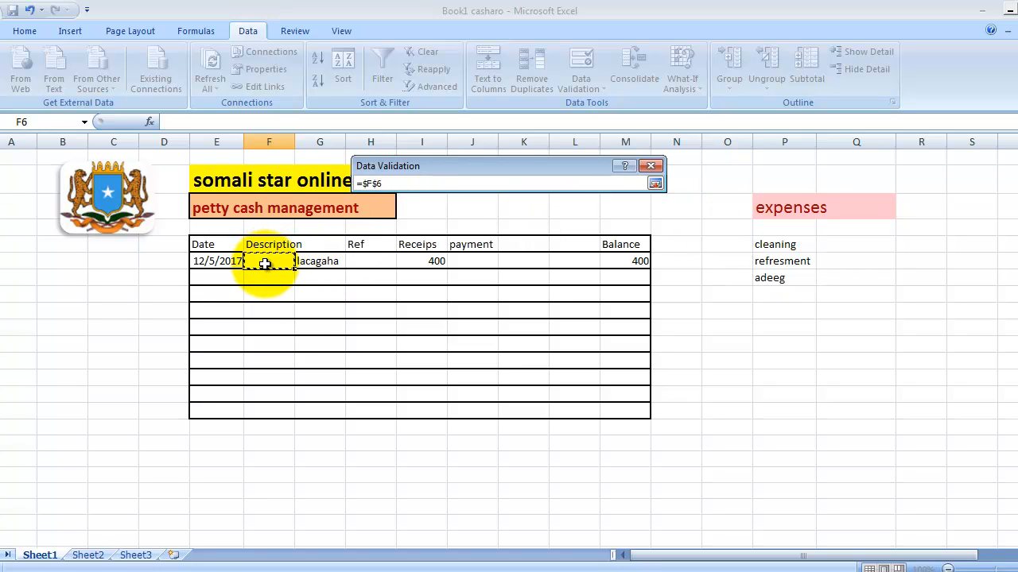
left_click_drag(710, 243, 775, 291)
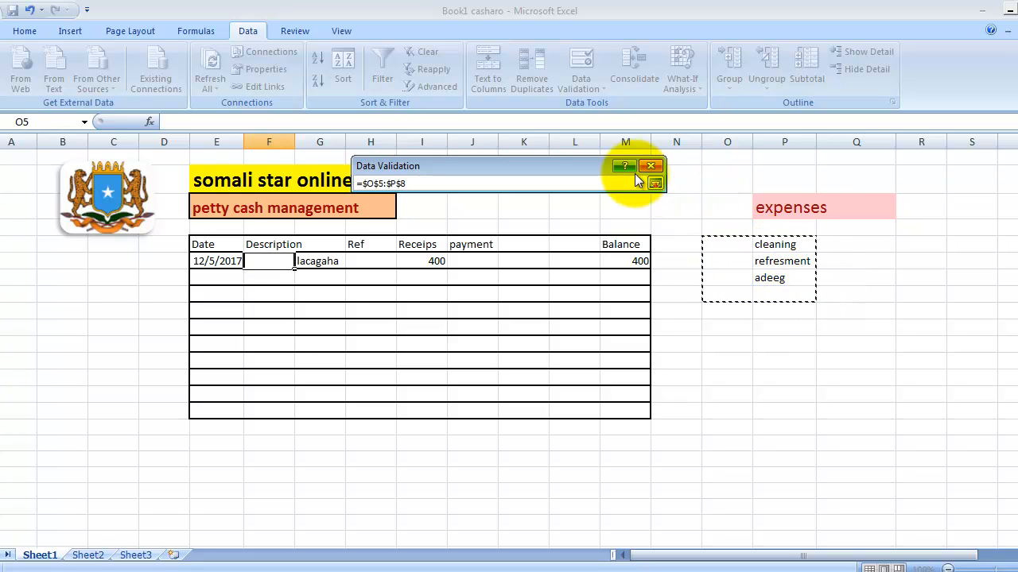
left_click(655, 183)
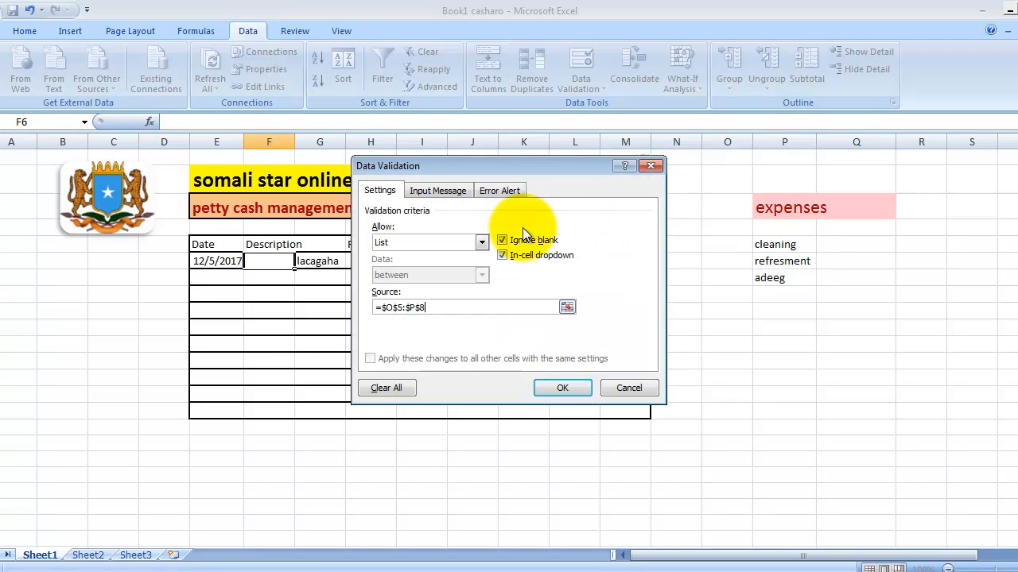
left_click(563, 393)
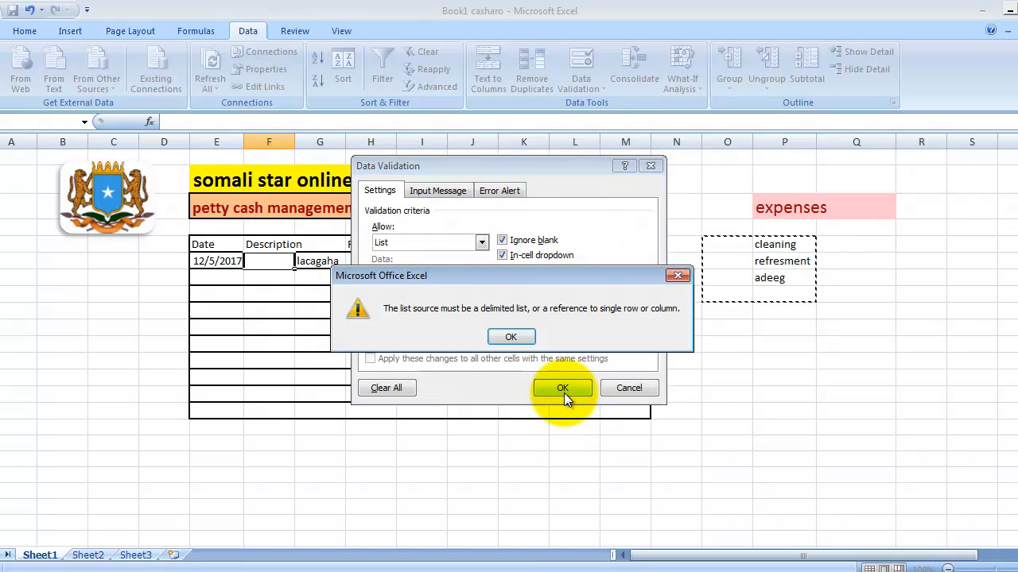
left_click(508, 337)
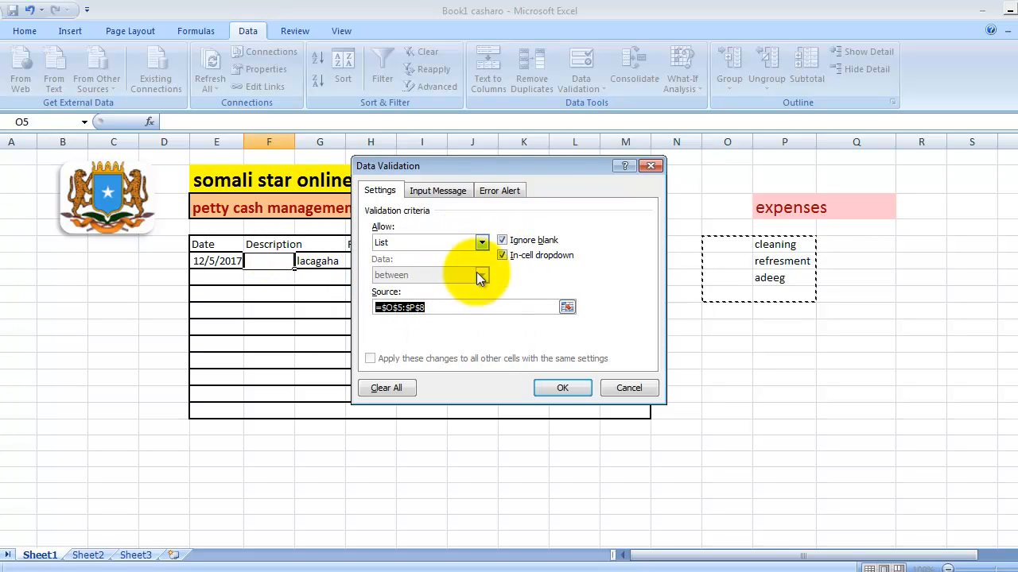
Set the validation list's source to =$F$6 and apply the rule to cell F6.
left_click(567, 310)
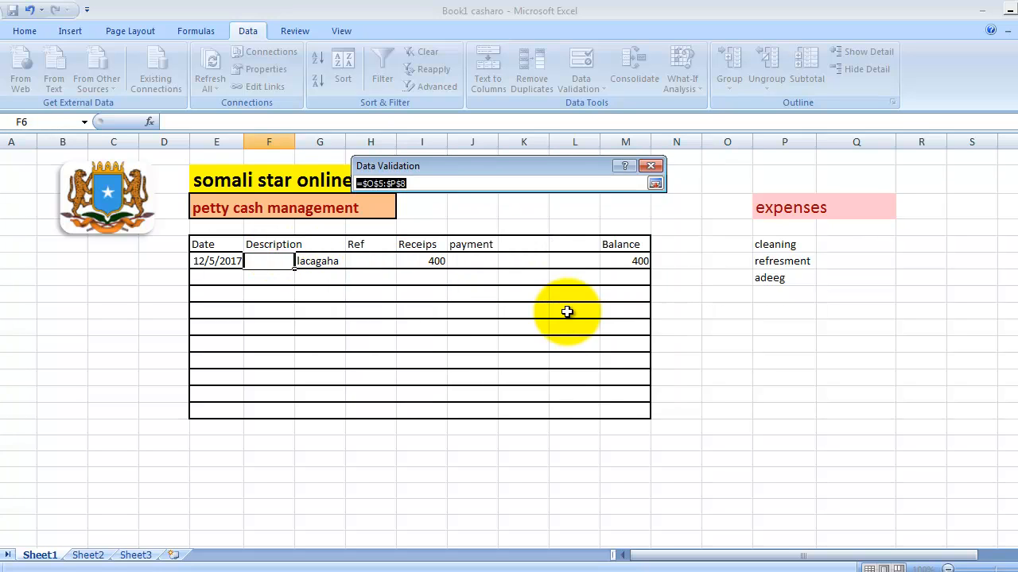
left_click(283, 272)
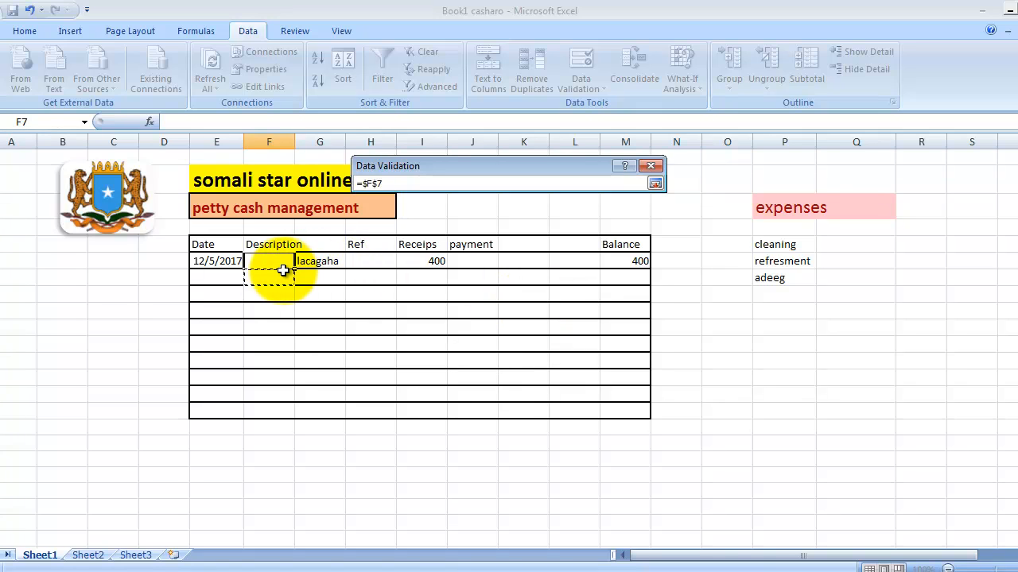
left_click(276, 262)
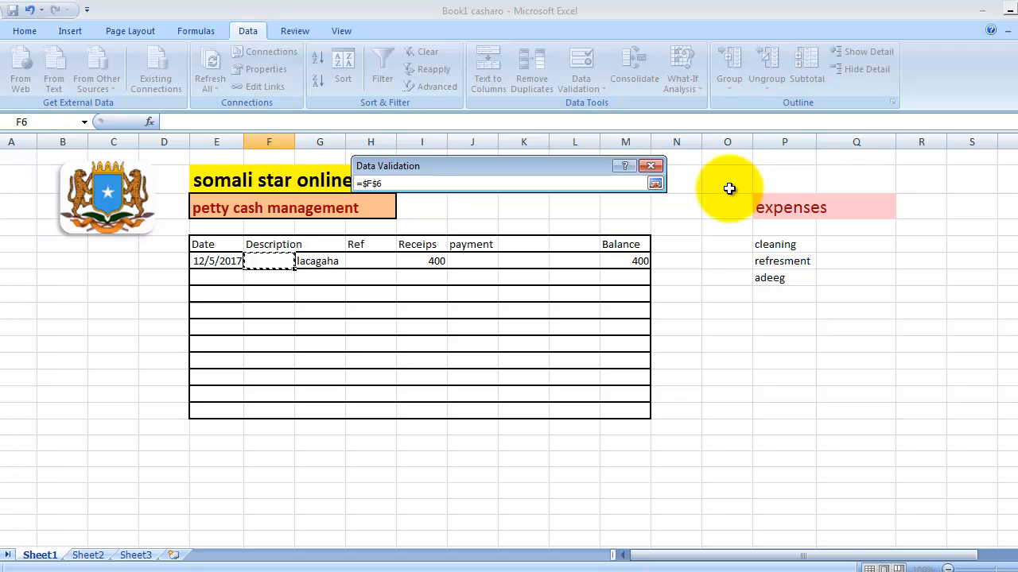
left_click(654, 182)
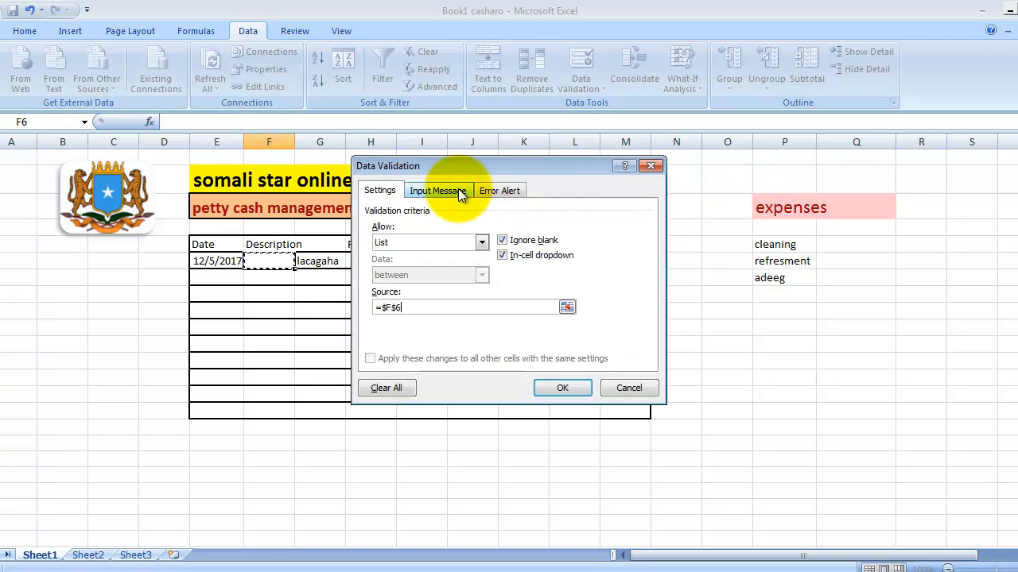
left_click(566, 387)
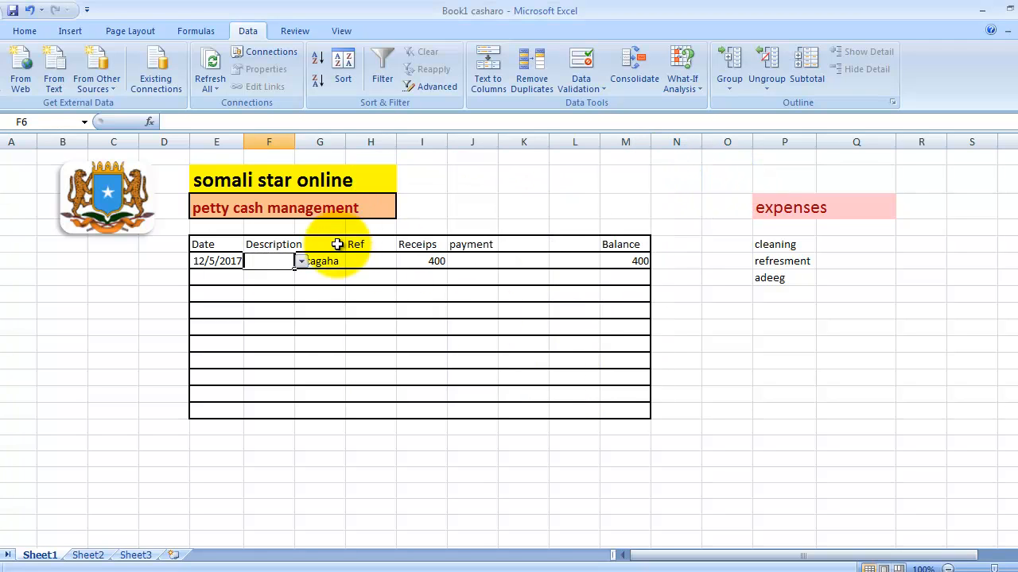
Check the entries offered by the dropdown list in Description cell F6.
left_click(301, 262)
left_click(300, 264)
left_click(300, 264)
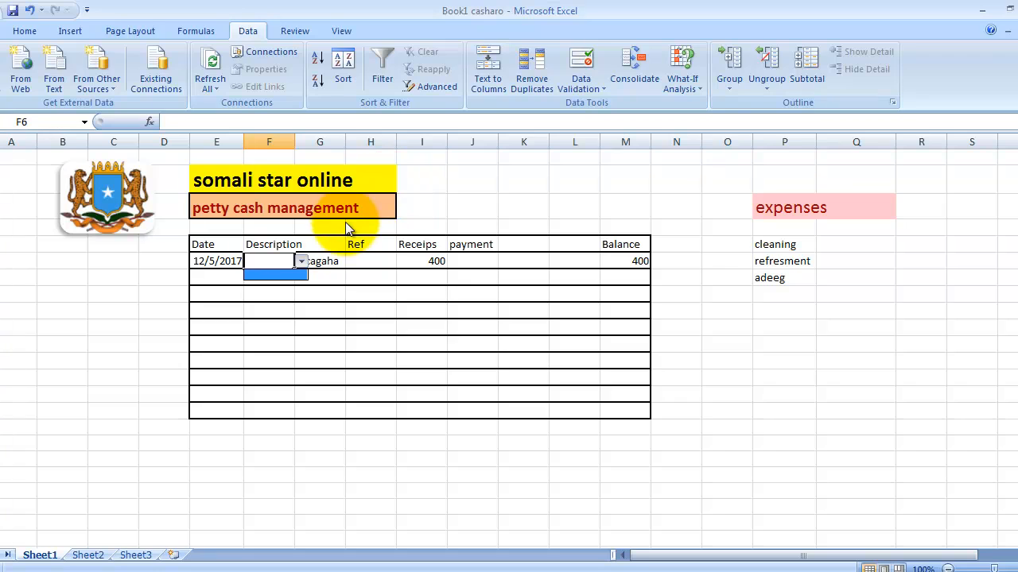
left_click(300, 263)
left_click(536, 68)
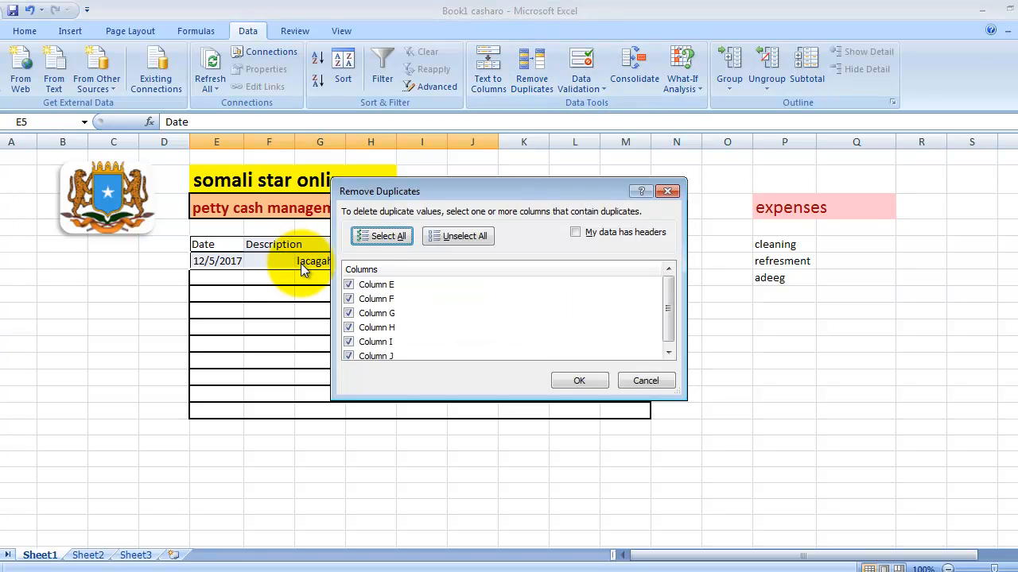
left_click(657, 382)
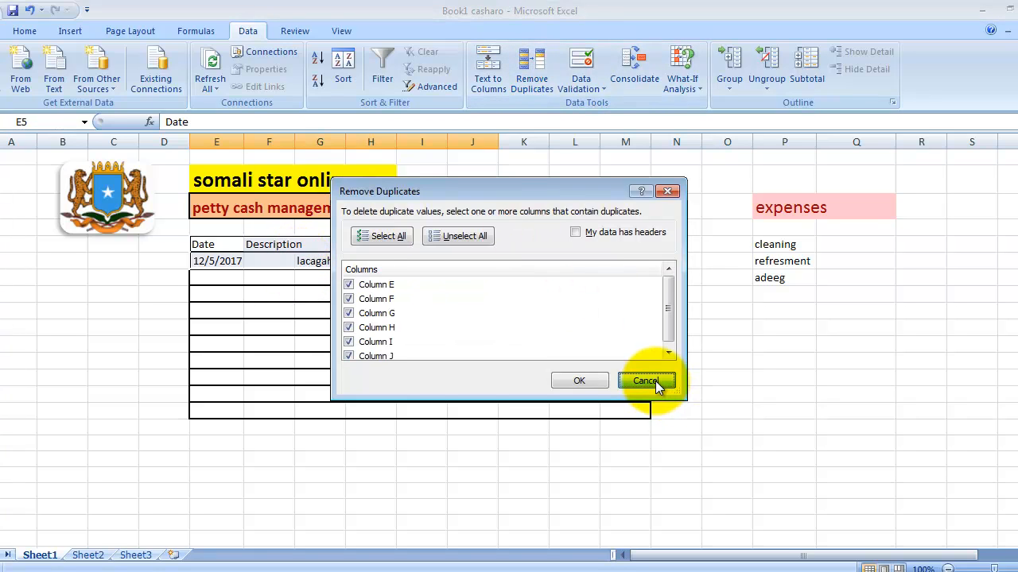
left_click(672, 192)
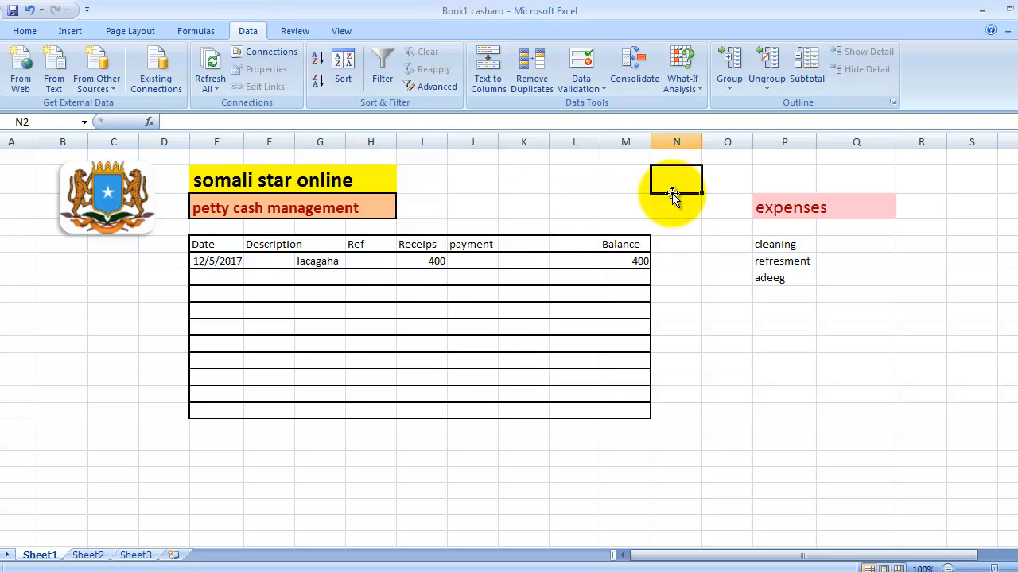
Clear all data validation settings from the Description cell F6.
left_click(280, 262)
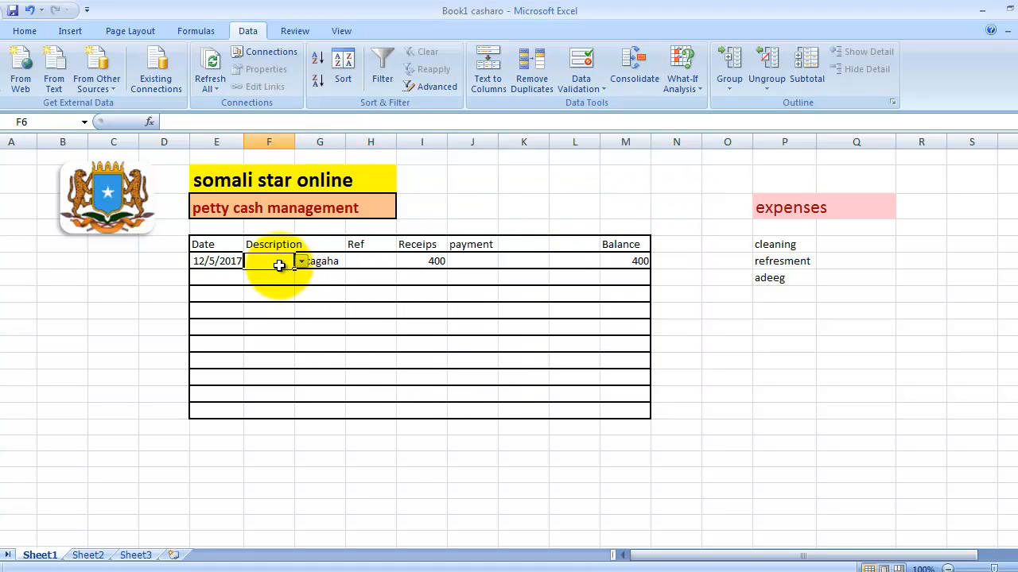
left_click(580, 64)
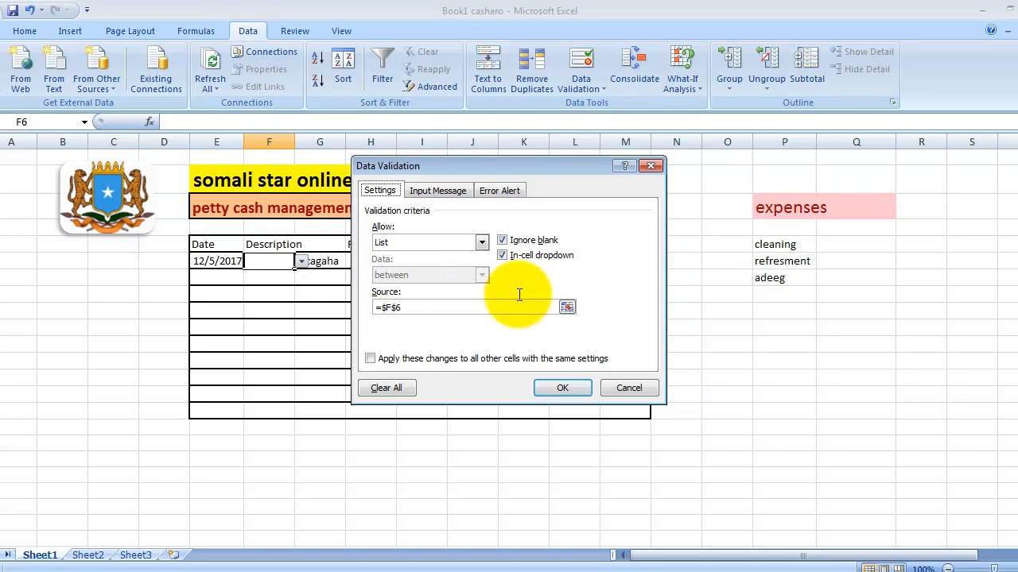
left_click(524, 304)
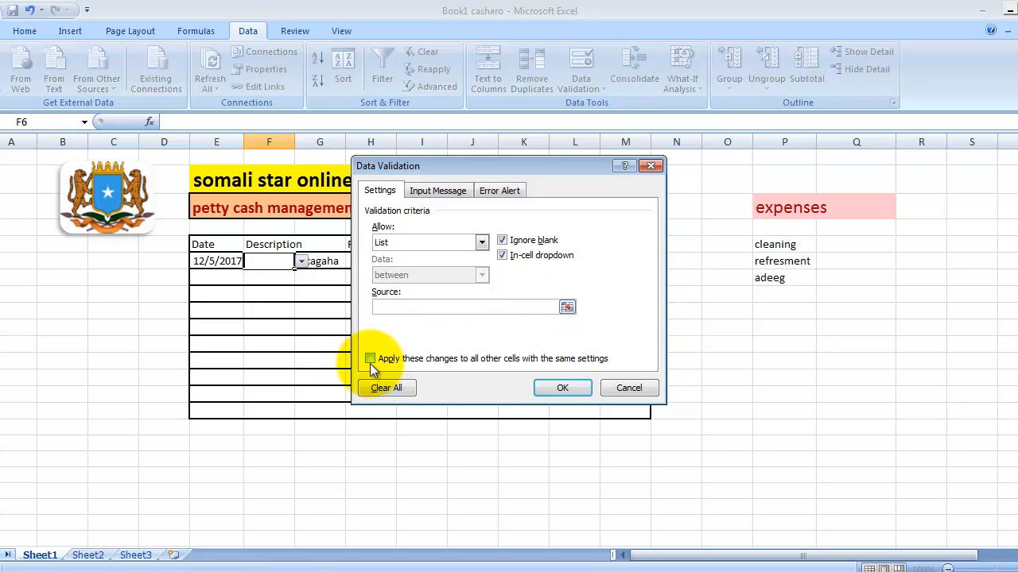
left_click(381, 389)
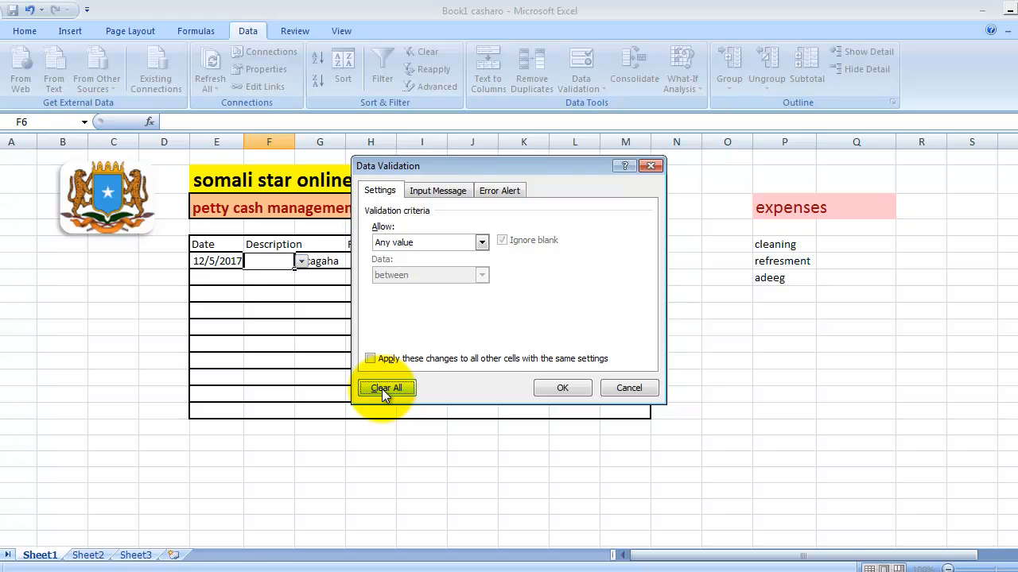
left_click(557, 388)
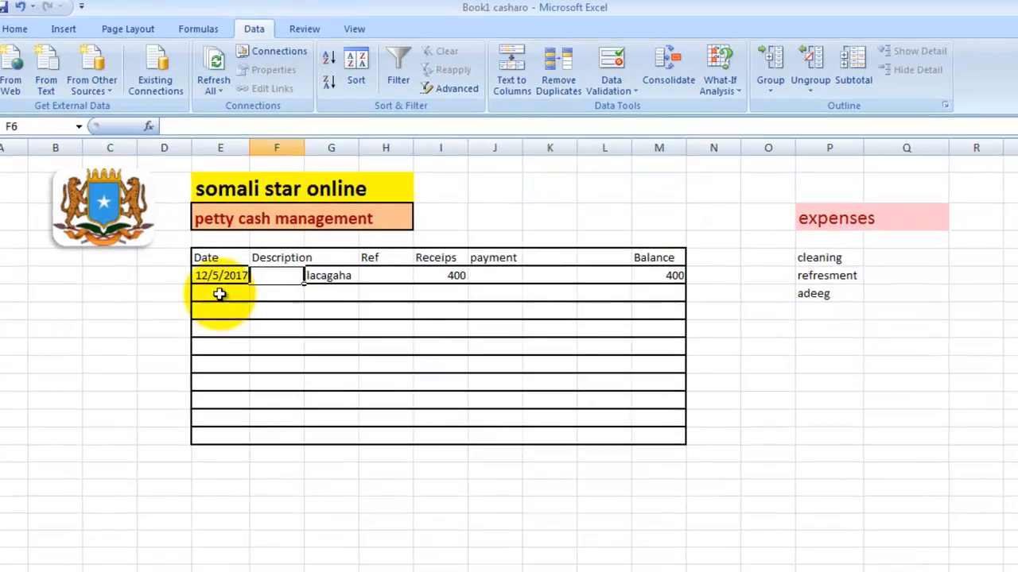
left_click(214, 279)
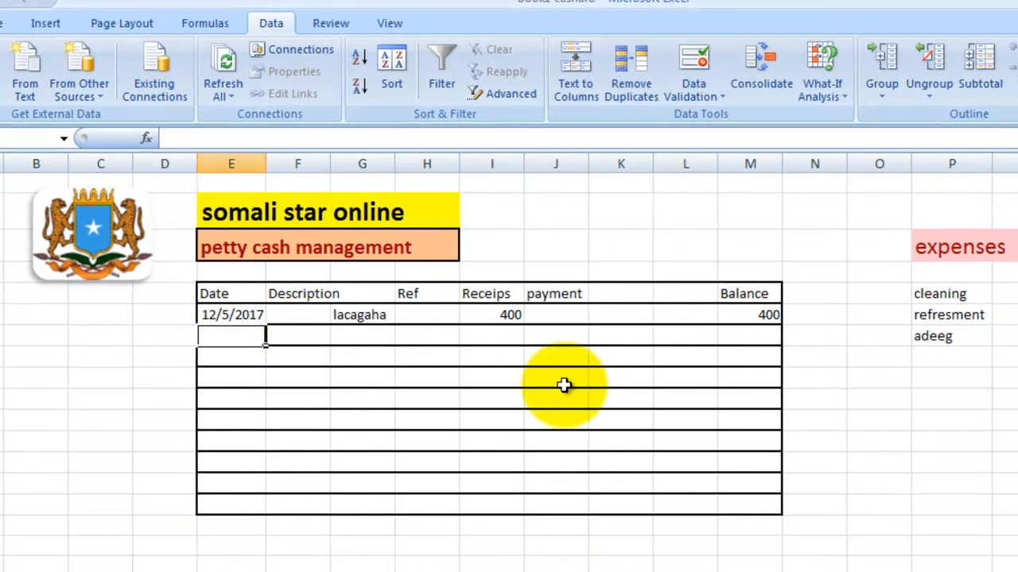
Start a new data validation rule for Description cell F6 that allows entries from a list.
left_click(288, 313)
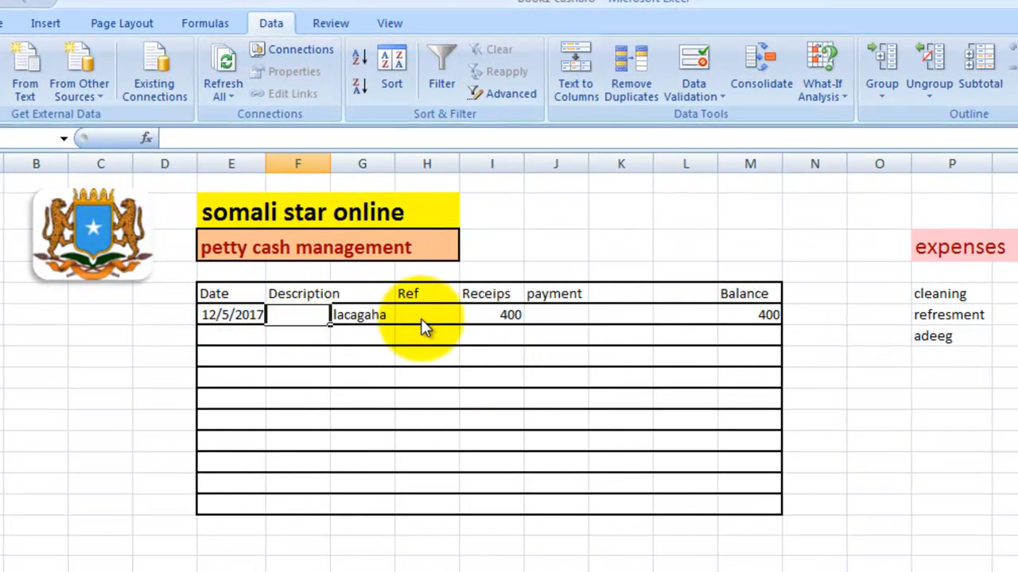
left_click(685, 89)
left_click(704, 117)
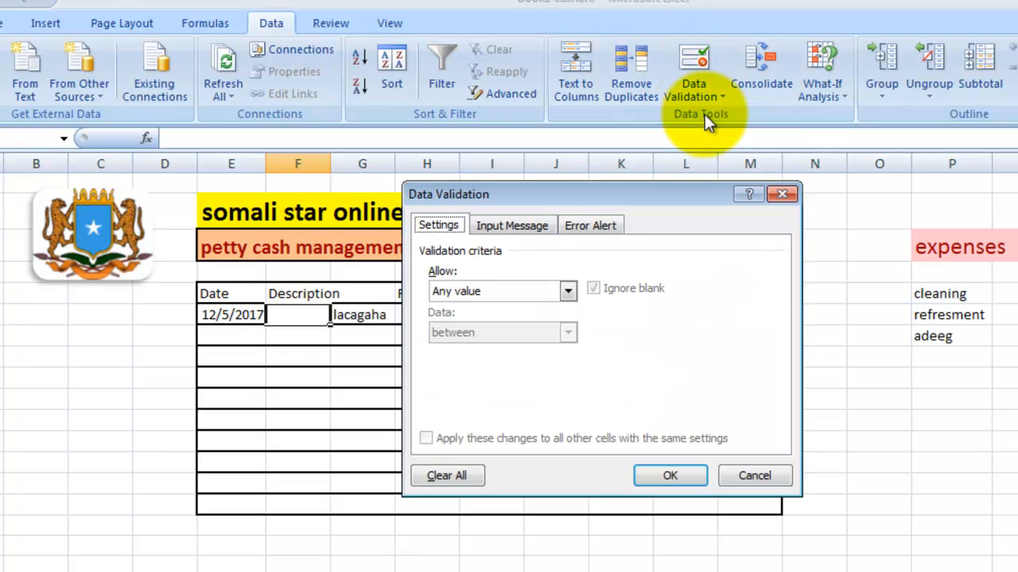
left_click(567, 291)
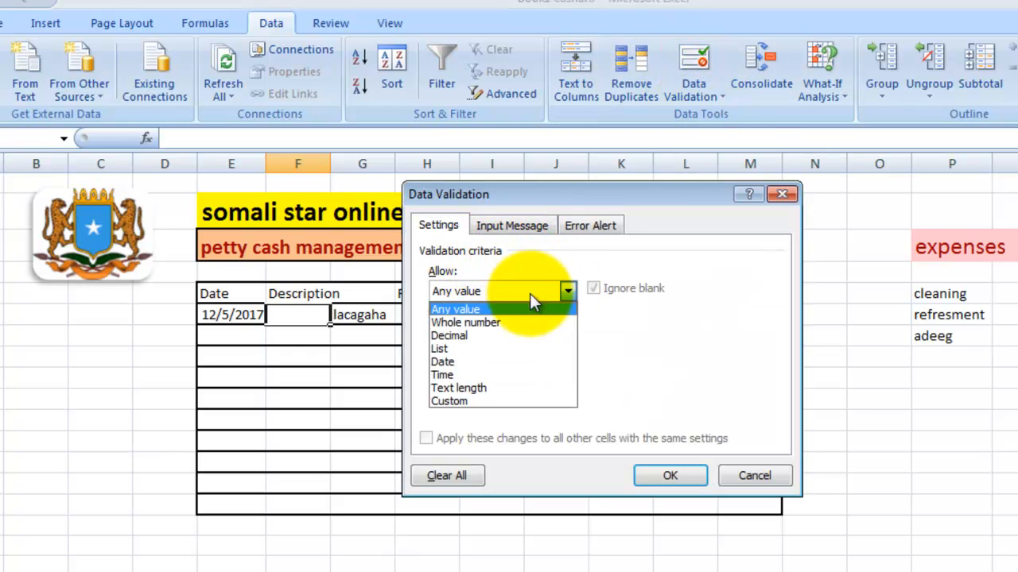
left_click(427, 352)
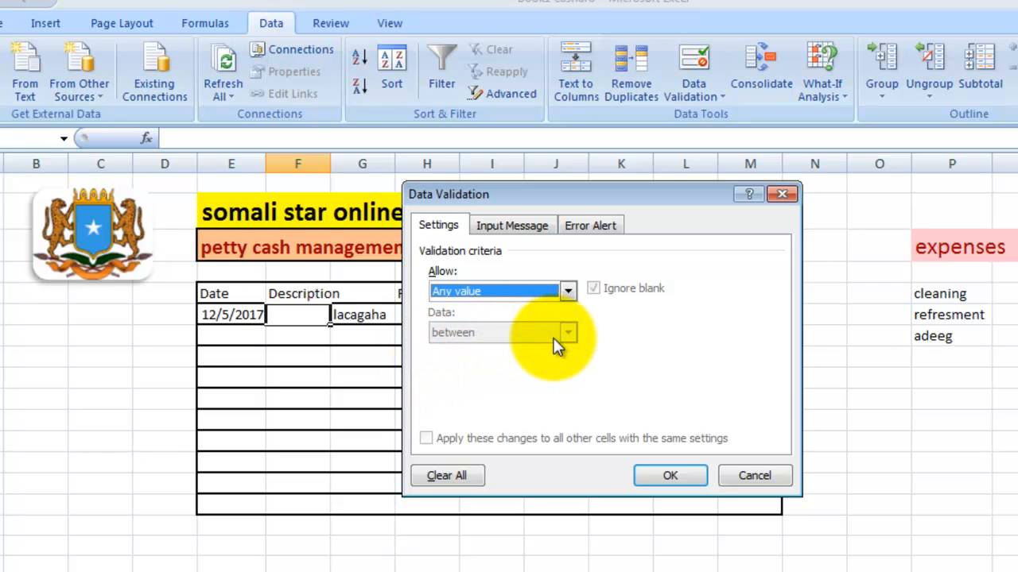
left_click(570, 294)
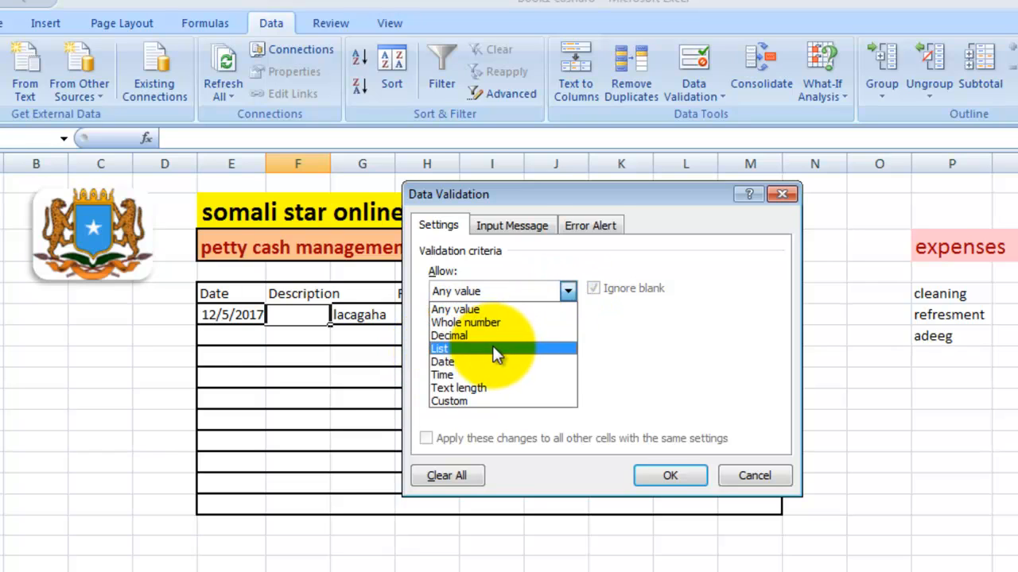
left_click(500, 347)
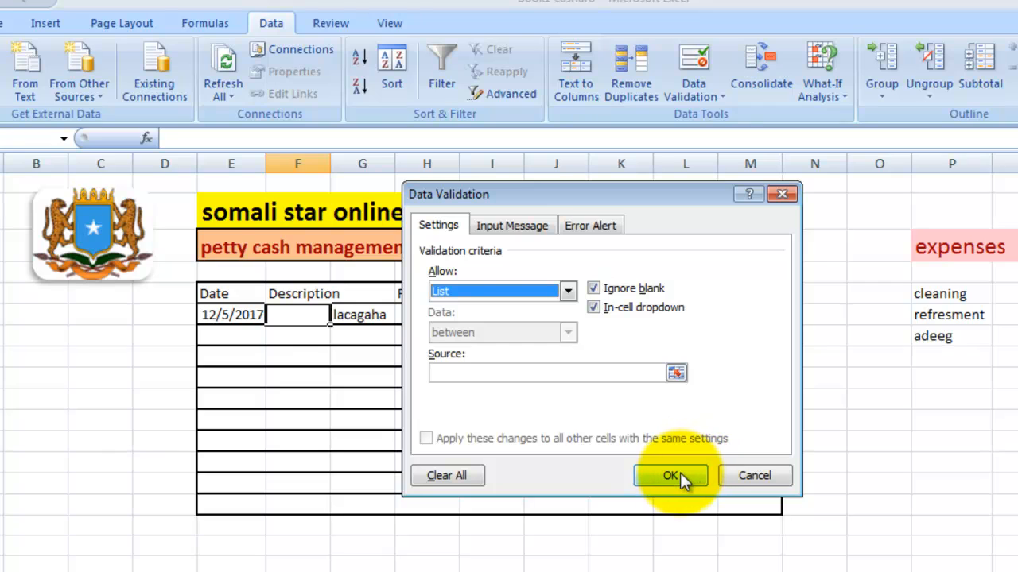
Set the validation list's source to =$P$5:$P$7, apply the rule to F6 and check the entries in its dropdown.
left_click(676, 375)
left_click(677, 375)
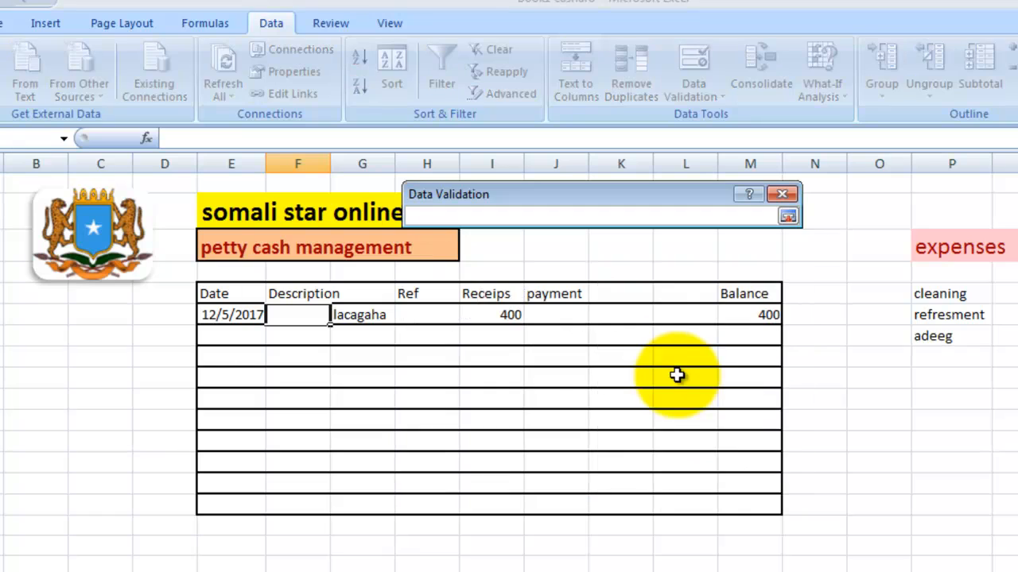
left_click(294, 313)
left_click_drag(914, 293, 950, 335)
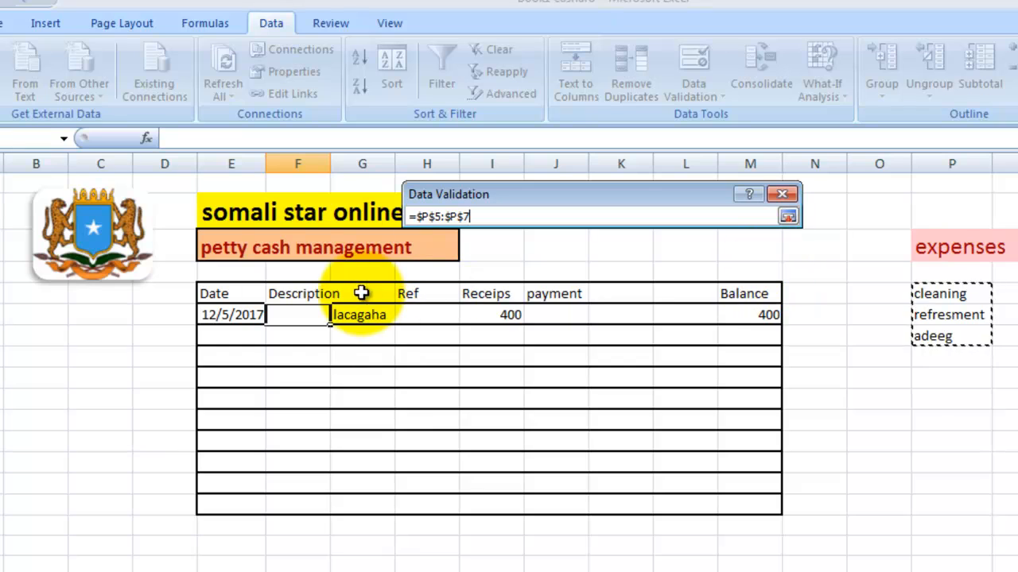
left_click(314, 316)
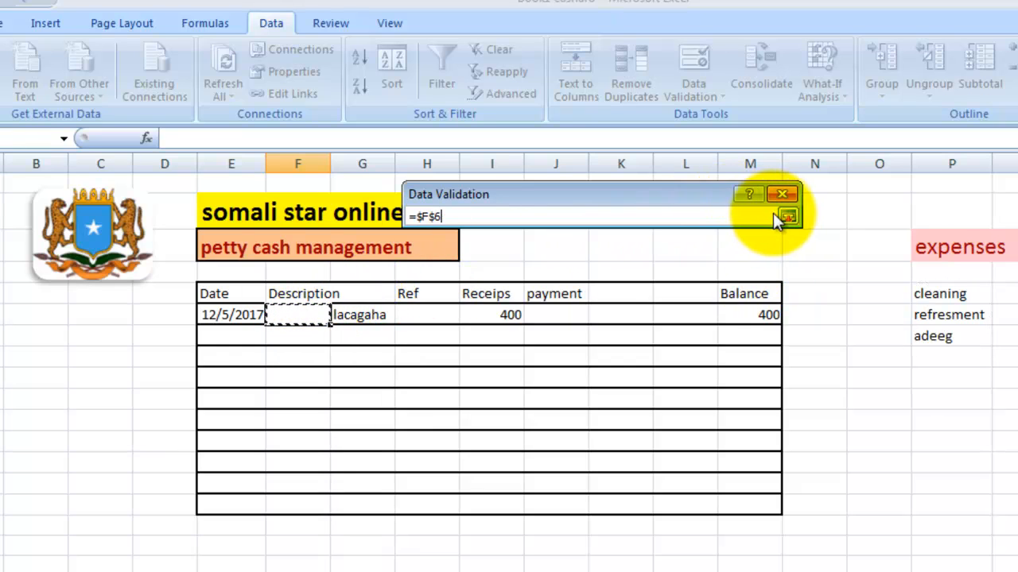
left_click(786, 218)
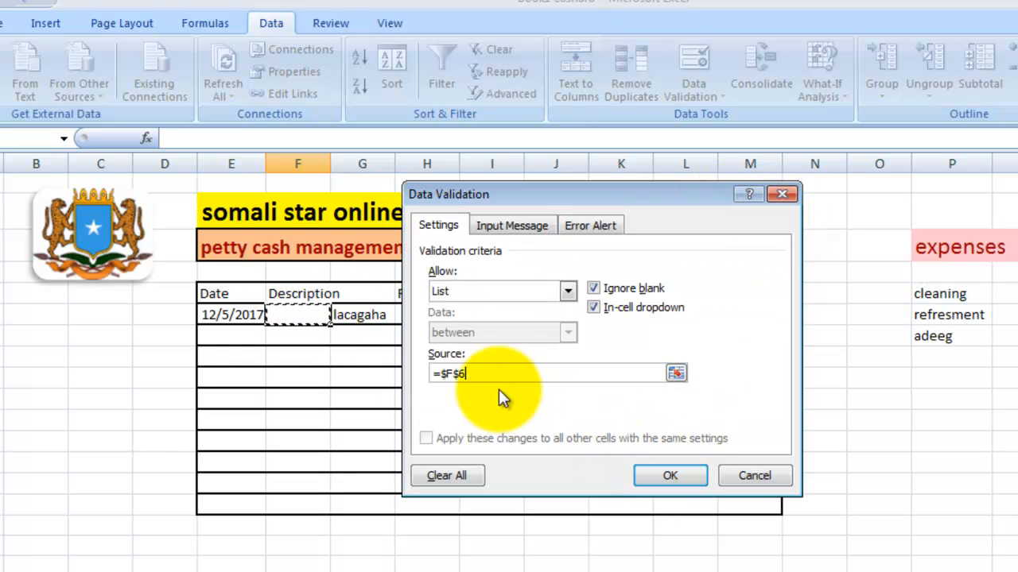
left_click_drag(920, 291, 928, 327)
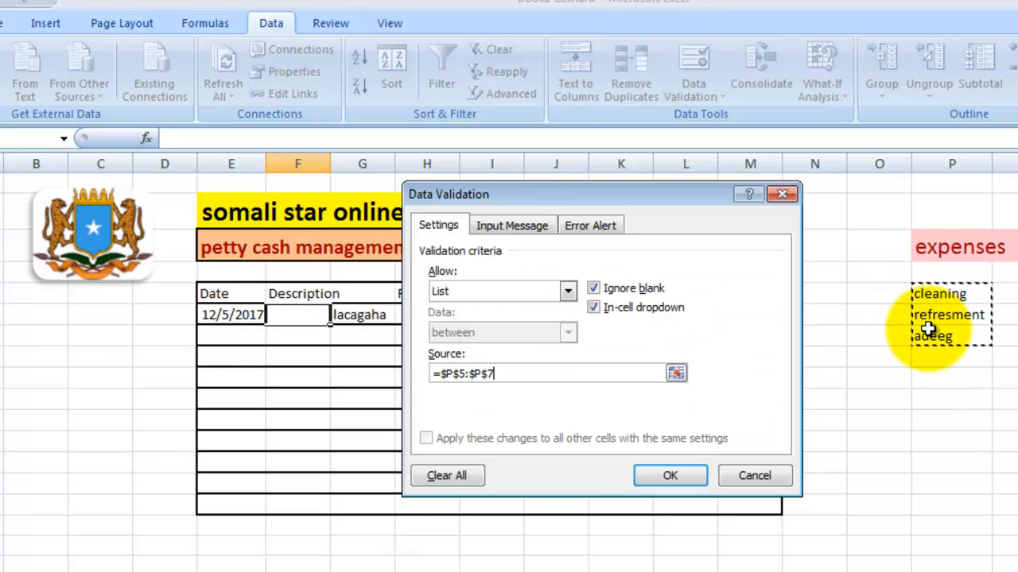
left_click(655, 481)
left_click(341, 322)
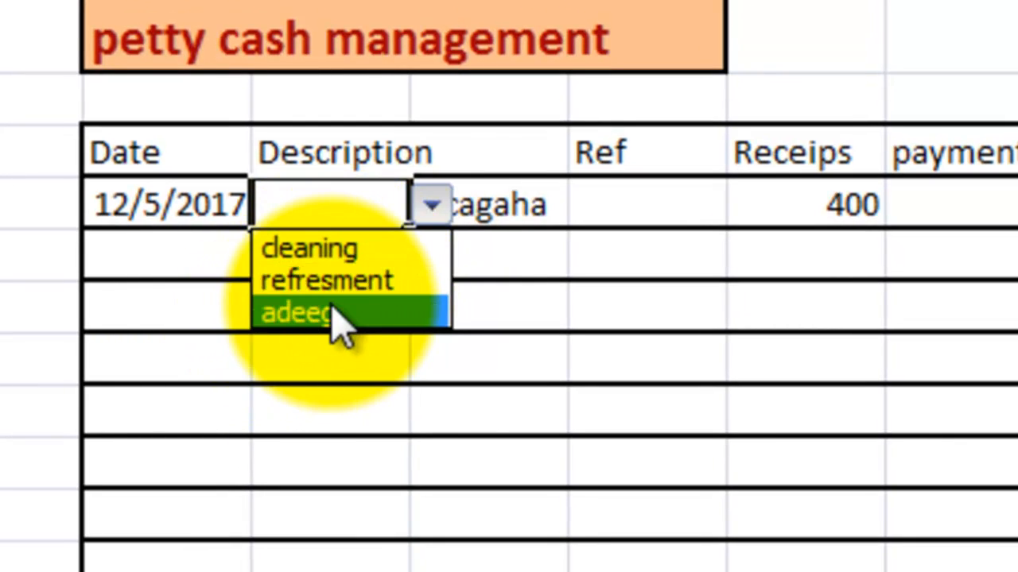
left_click(427, 207)
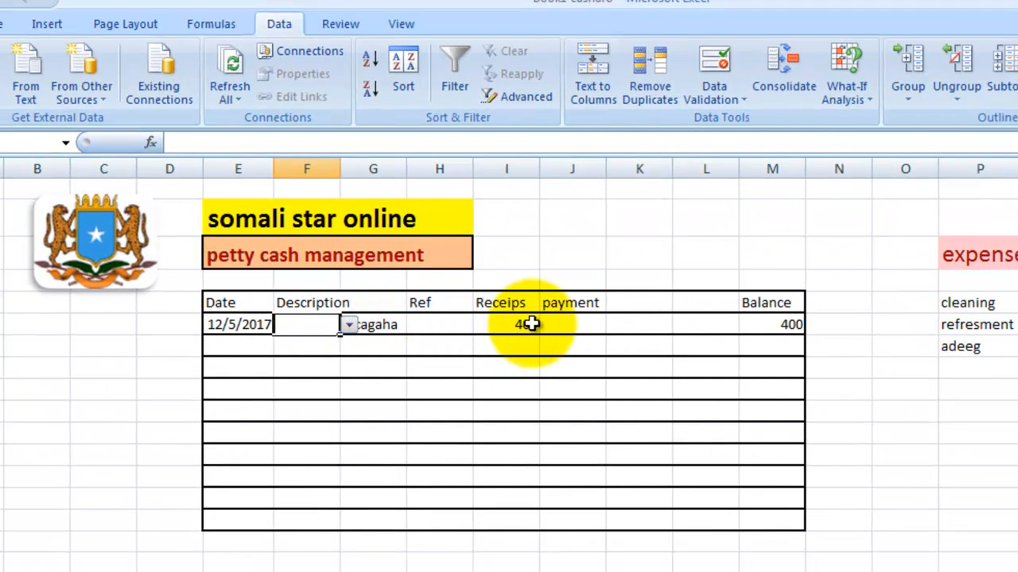
Enter the date 15/5/2017 in the second row of the Date column.
left_click(238, 343)
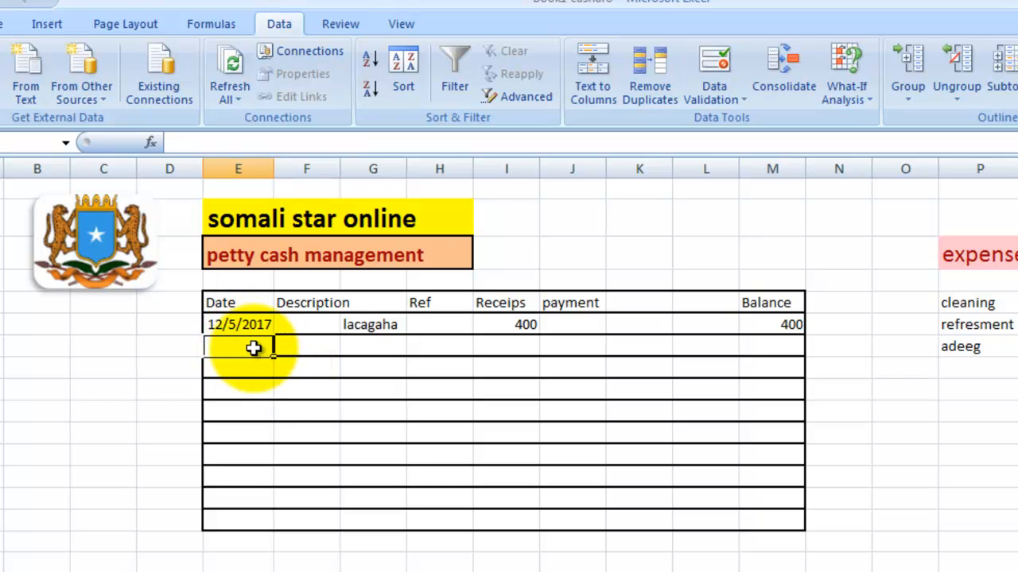
type("15/5/2017")
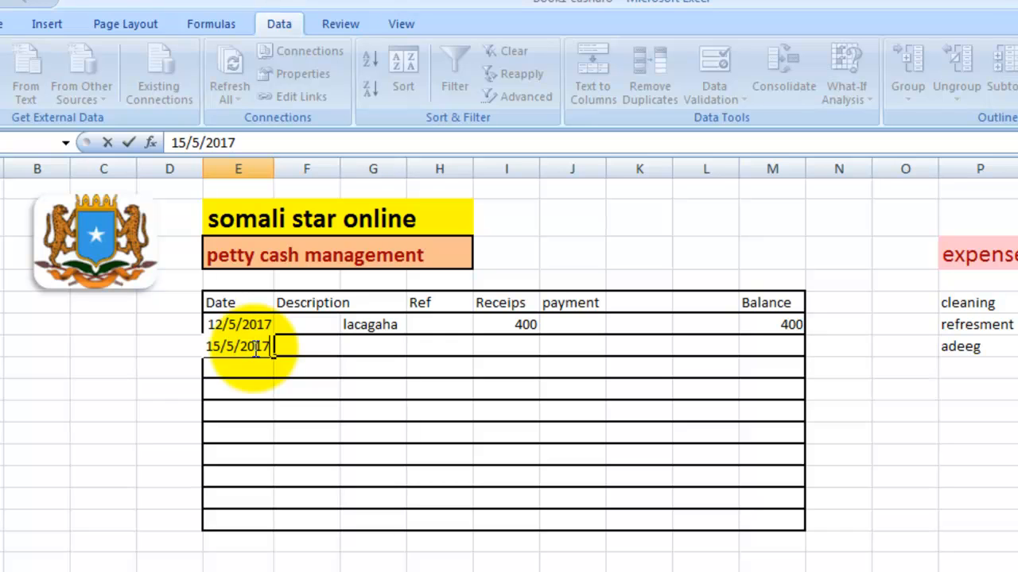
left_click(307, 349)
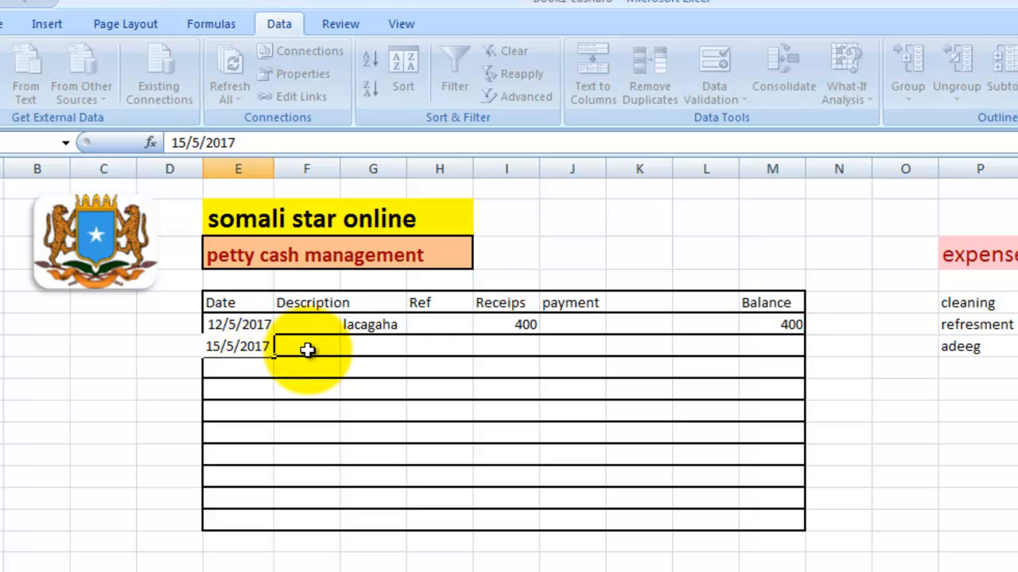
left_click(307, 350)
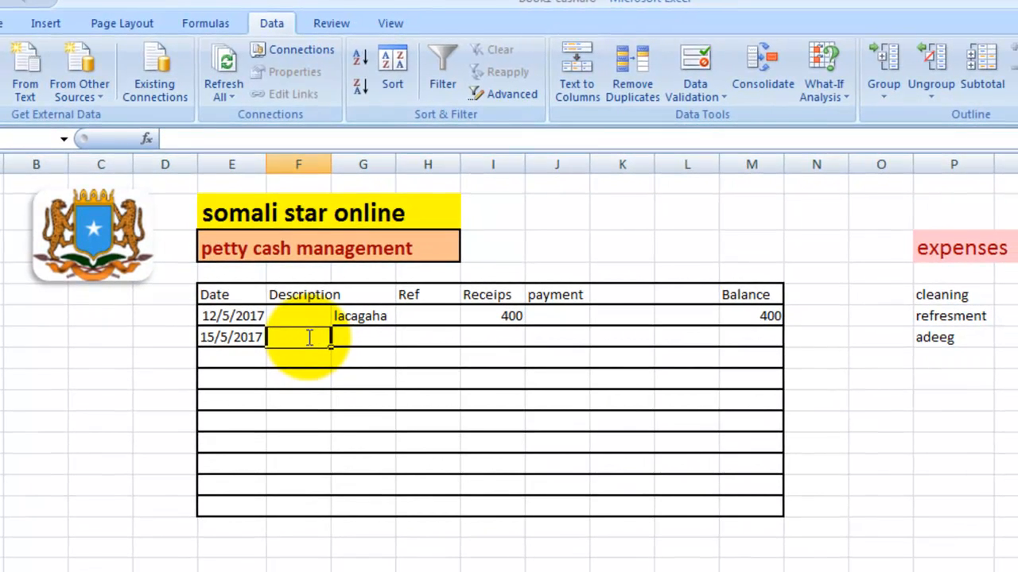
type("r")
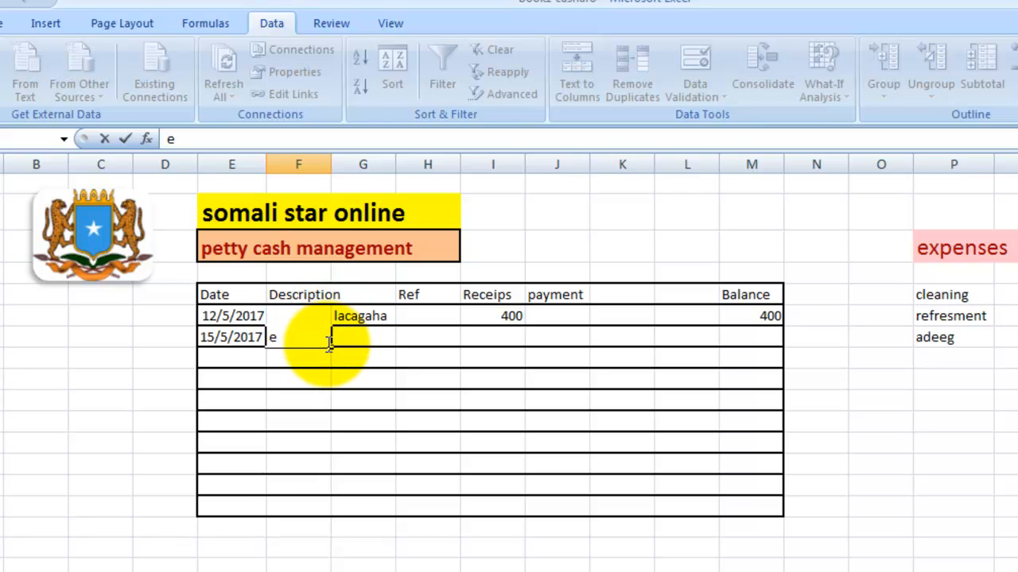
key("BackSpace")
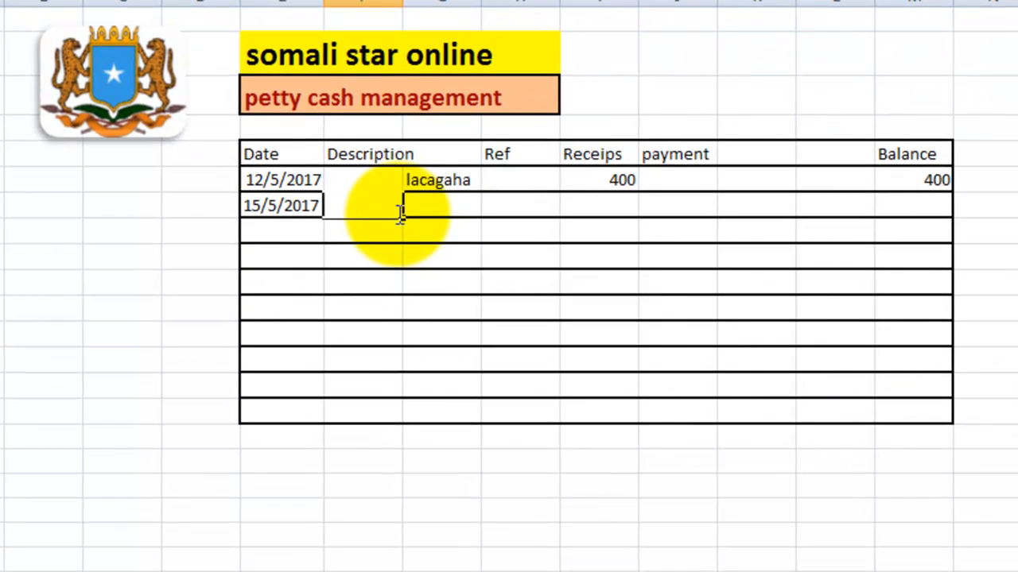
Choose refresment from the dropdown list in Description cell F6.
left_click(386, 180)
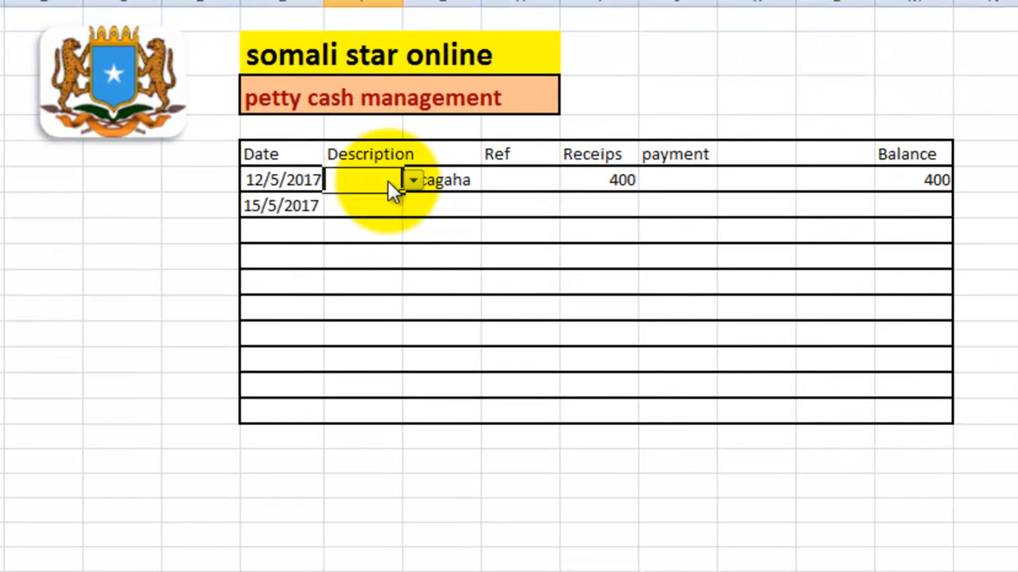
left_click(413, 182)
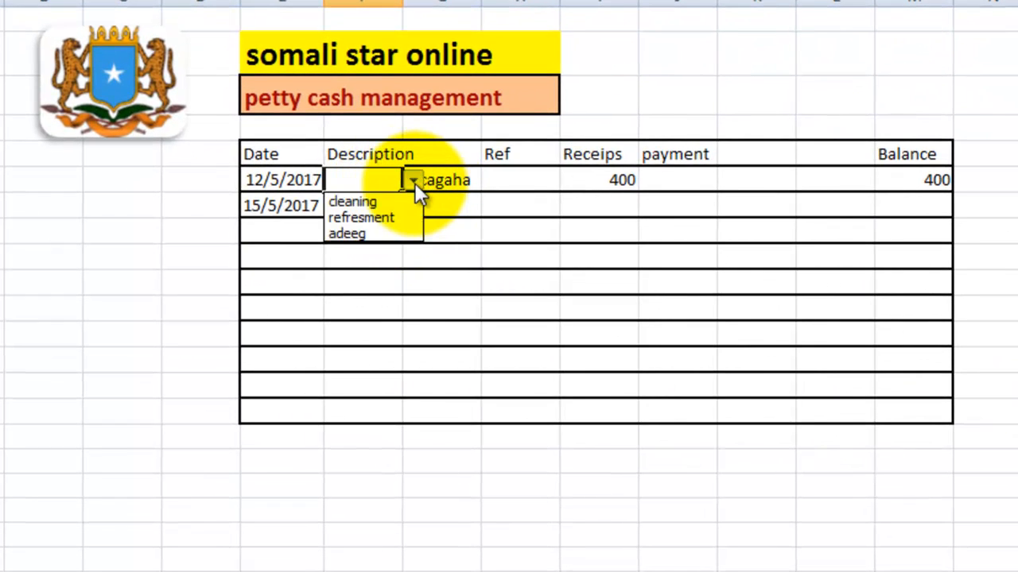
left_click(382, 217)
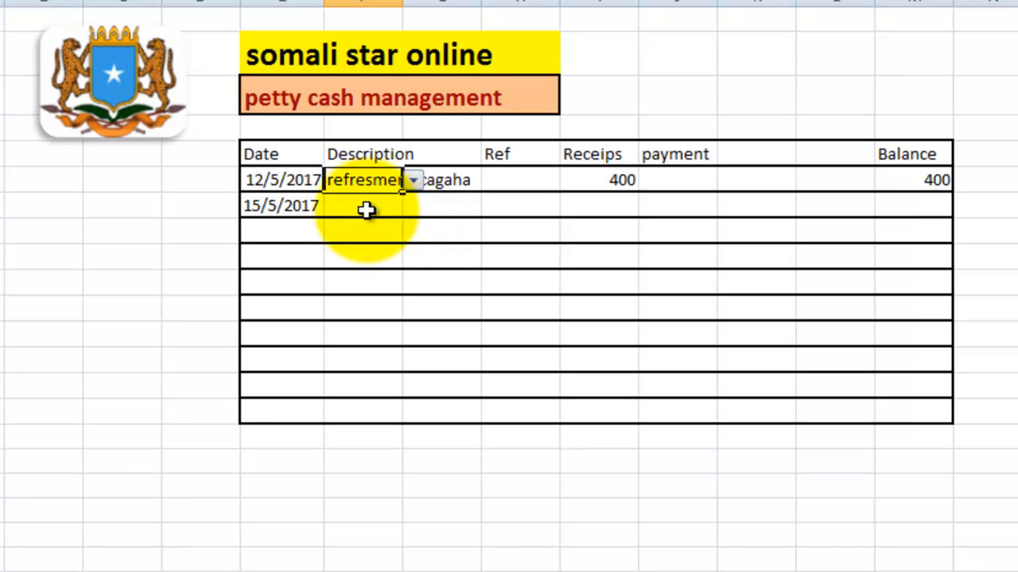
Enter refresment as the description in the 15/5/2017 row.
left_click(360, 209)
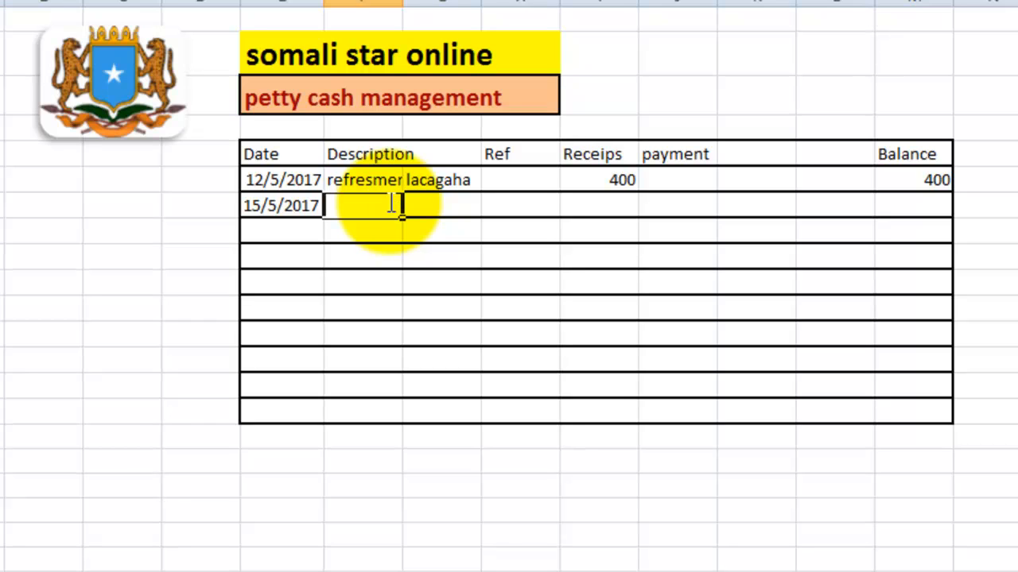
type("refresment")
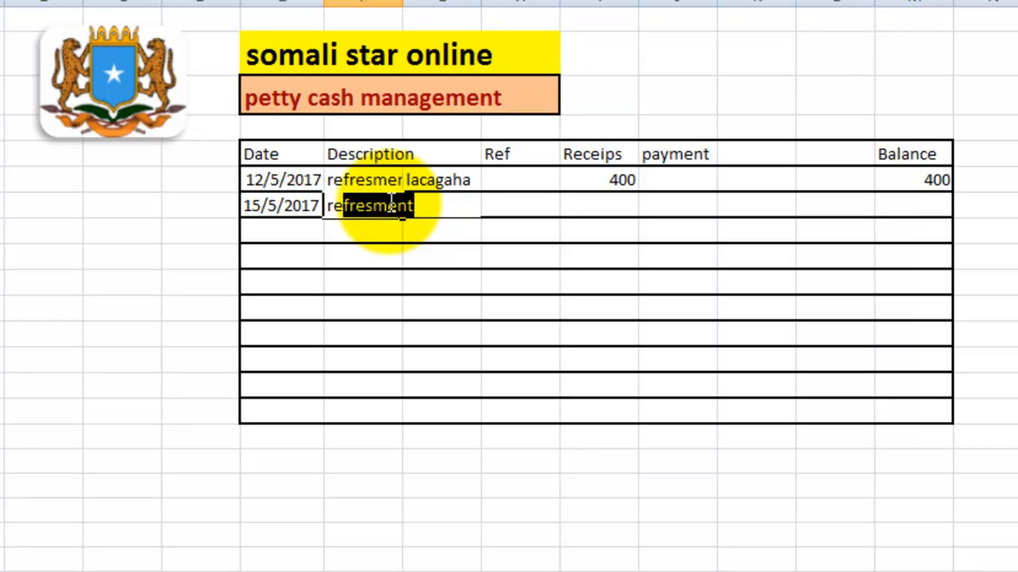
key("Return")
left_click(442, 204)
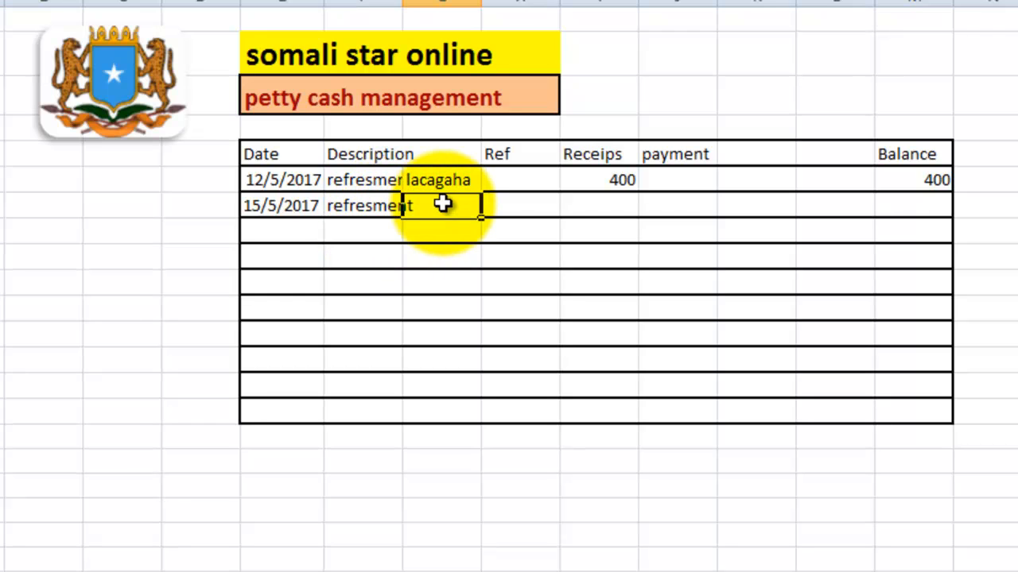
In the 15/5/2017 row, enter 100 under Ref, 10 under Receips and 10 under Balance.
left_click(518, 209)
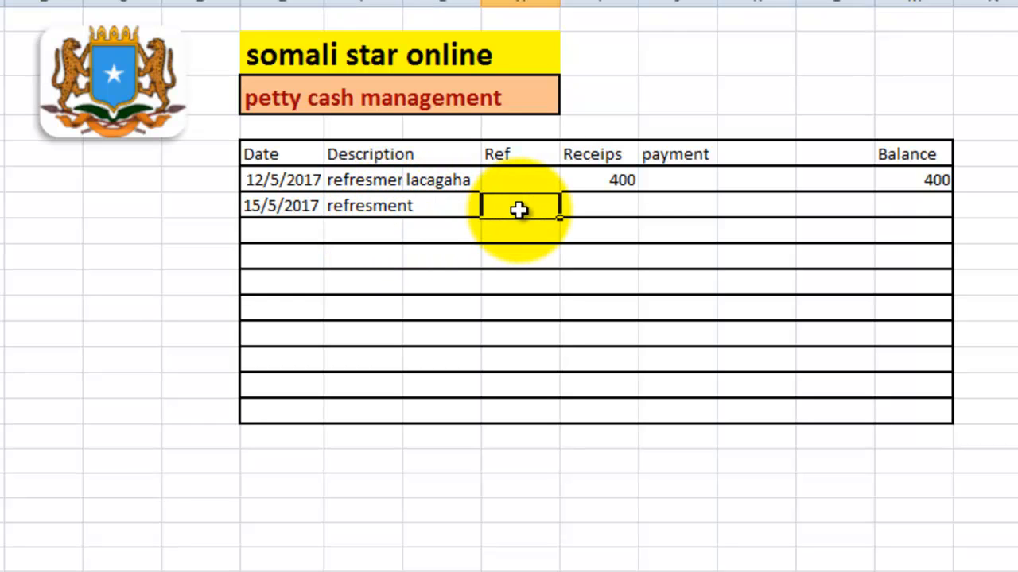
type("100")
left_click(578, 209)
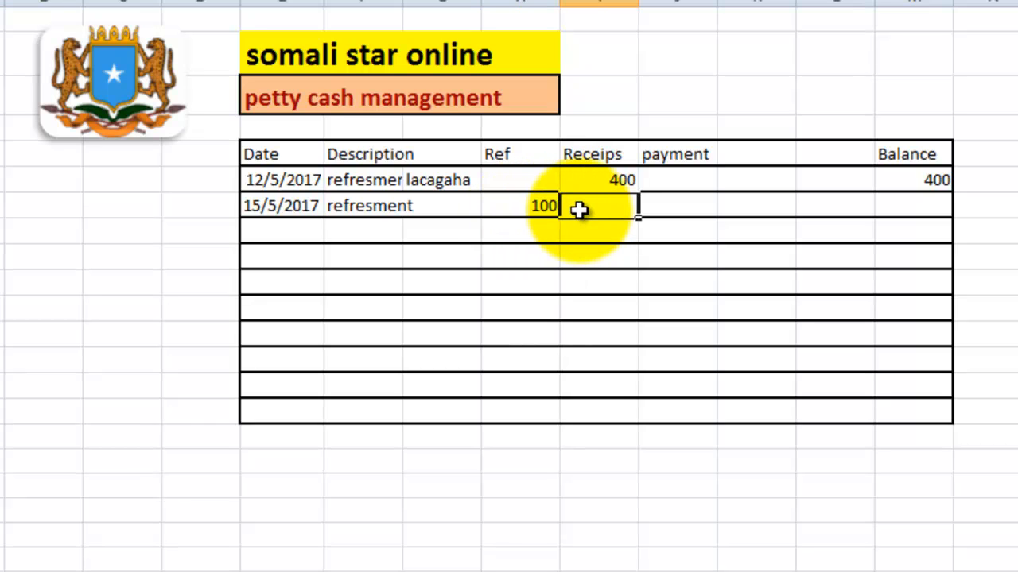
type("10")
left_click(660, 205)
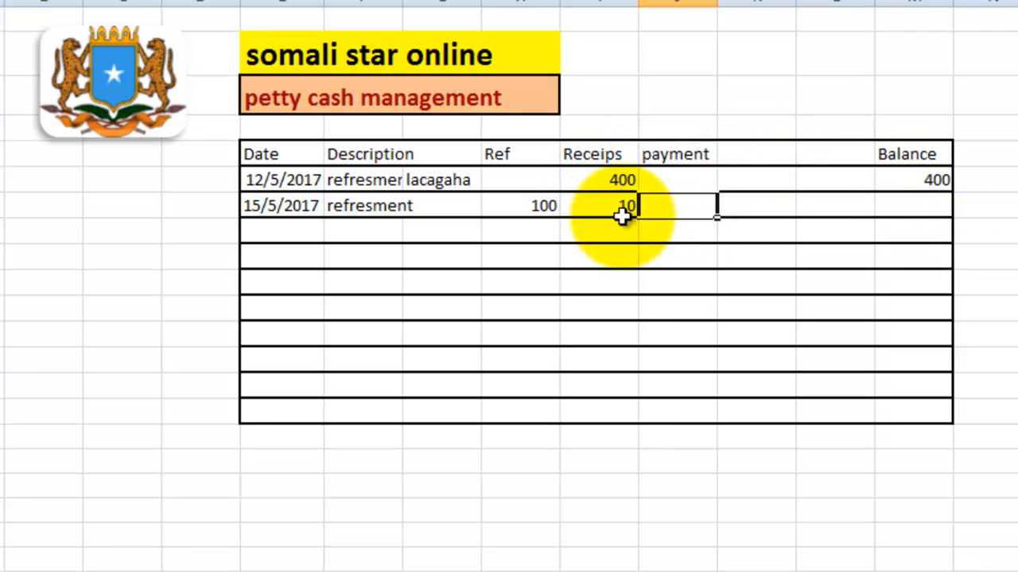
left_click(924, 212)
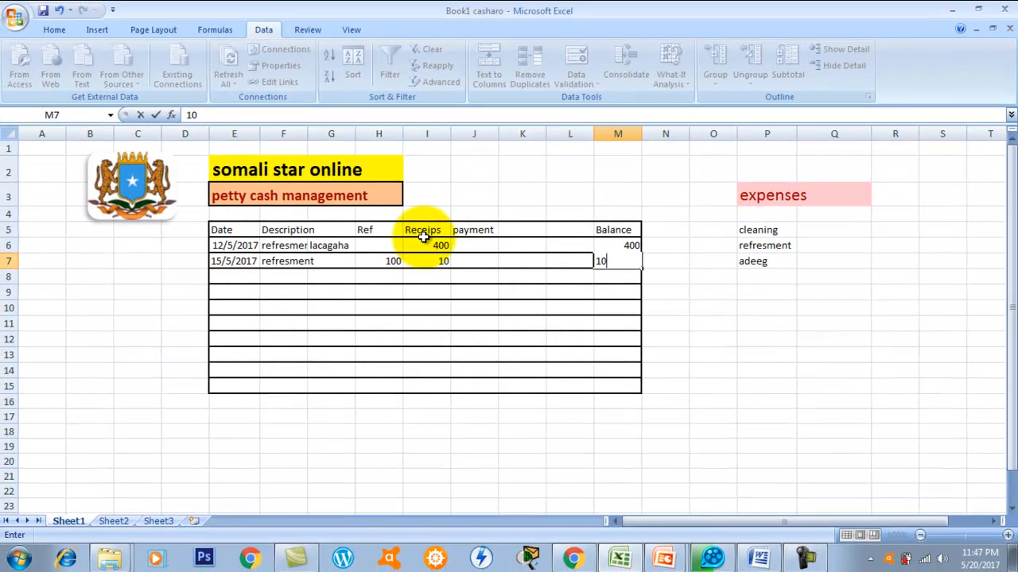
Apply the Accounting number format to the Receips header cell I5 and switch it to Currency.
left_click(593, 164)
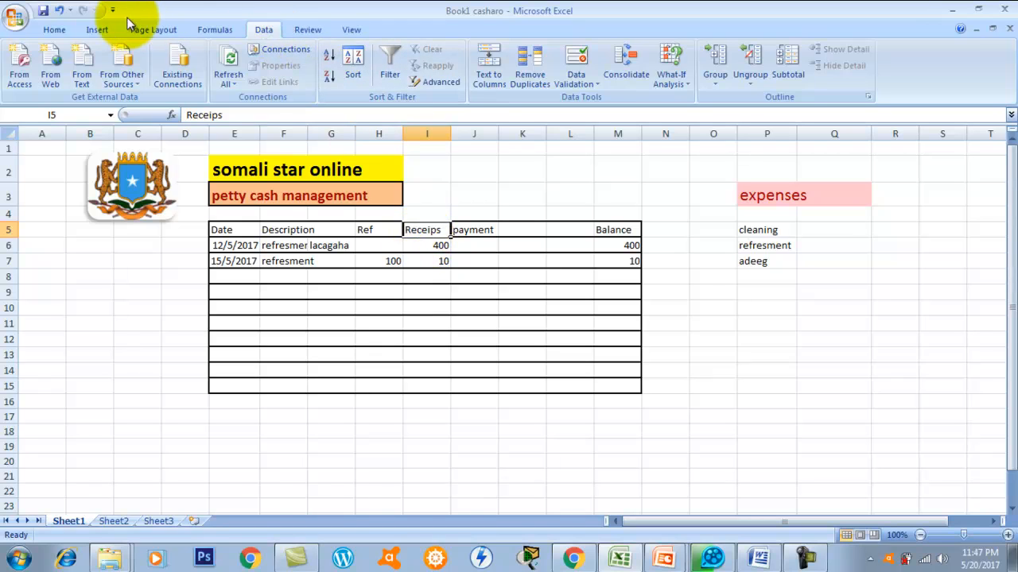
left_click(97, 30)
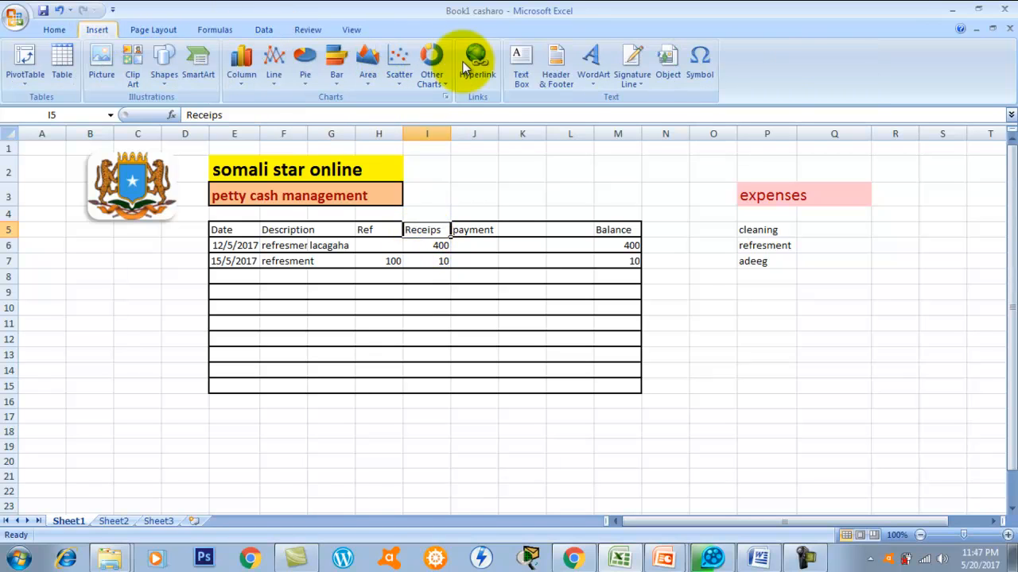
left_click(55, 29)
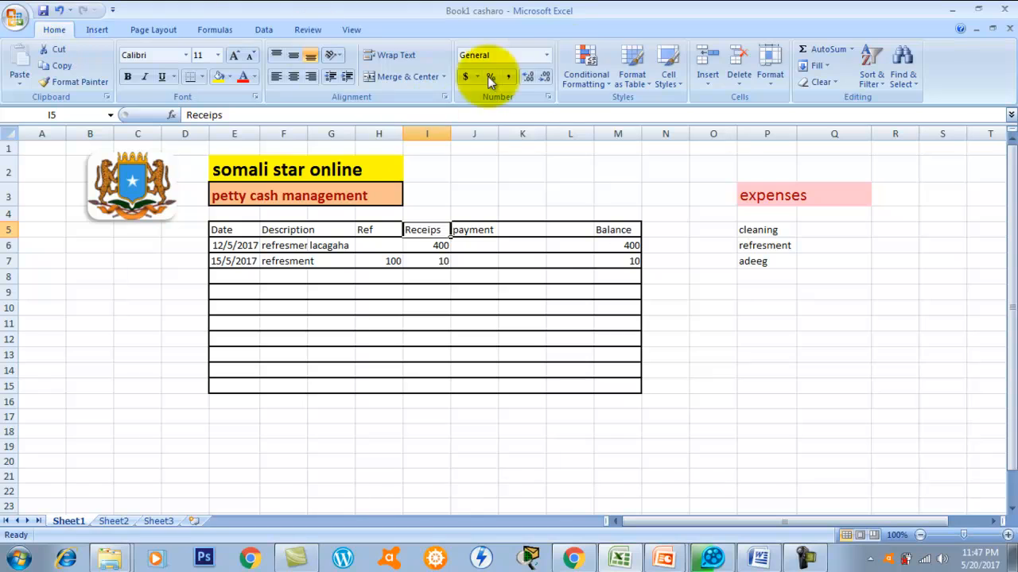
left_click(547, 55)
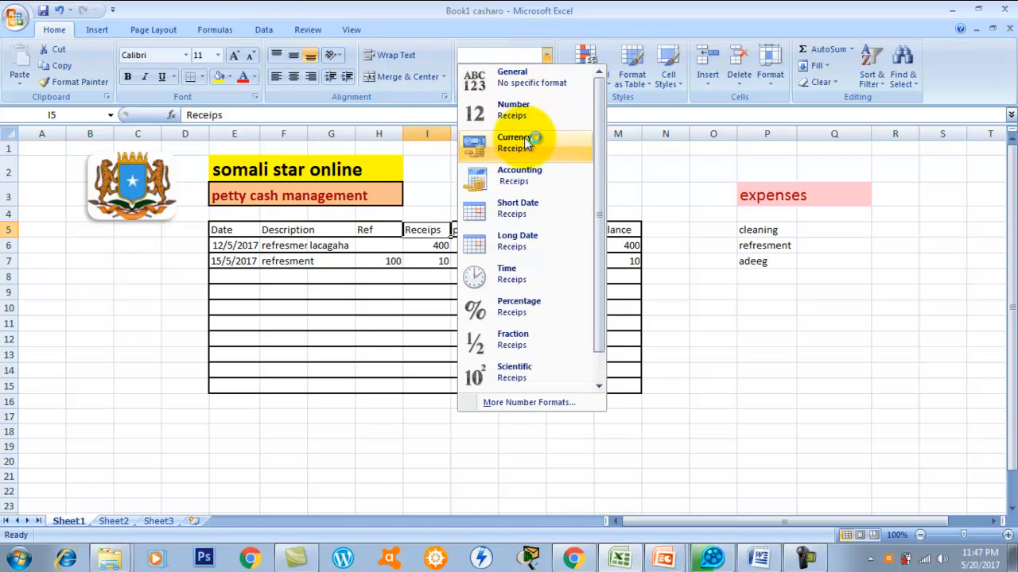
left_click(517, 173)
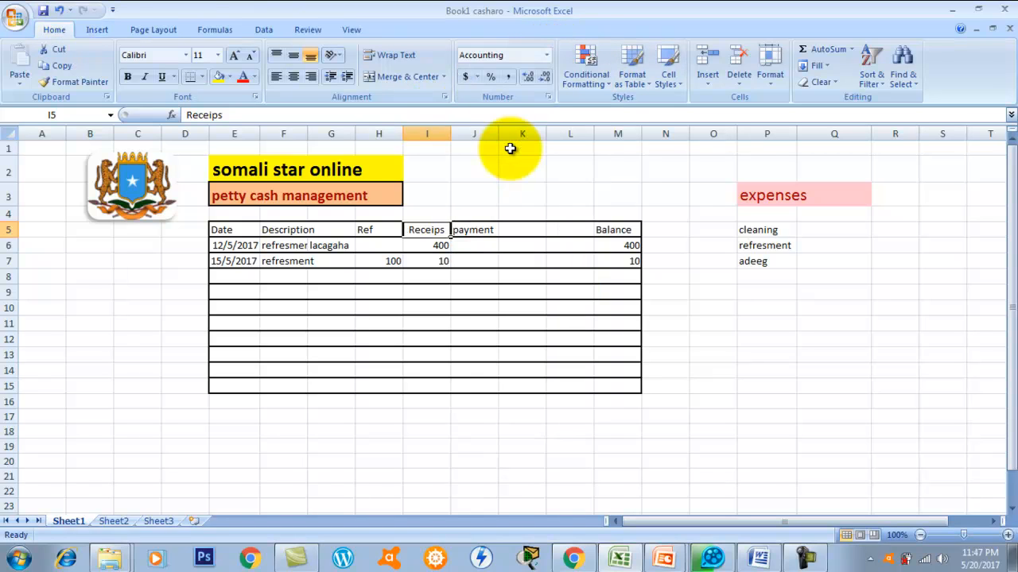
left_click(547, 55)
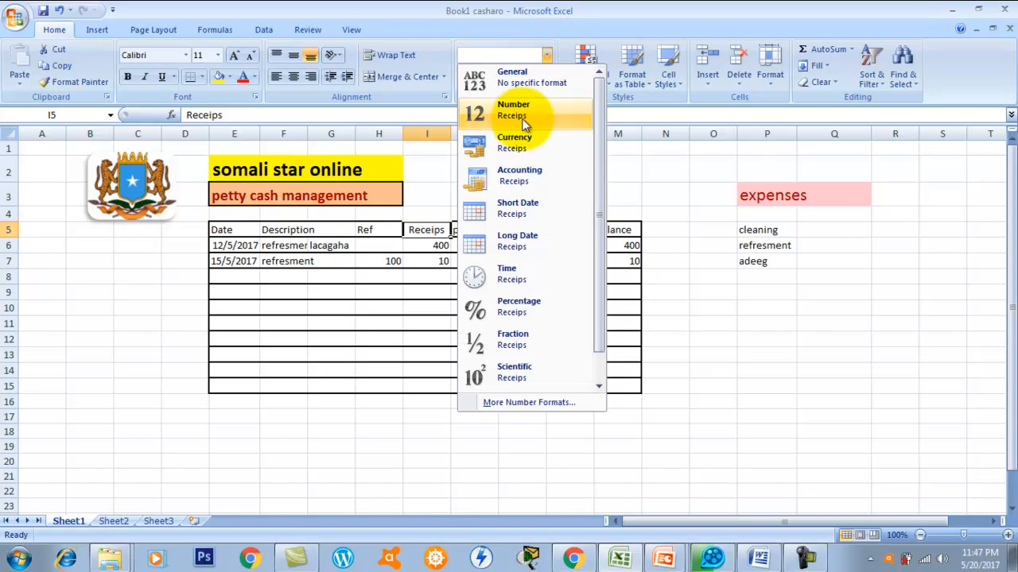
left_click(514, 144)
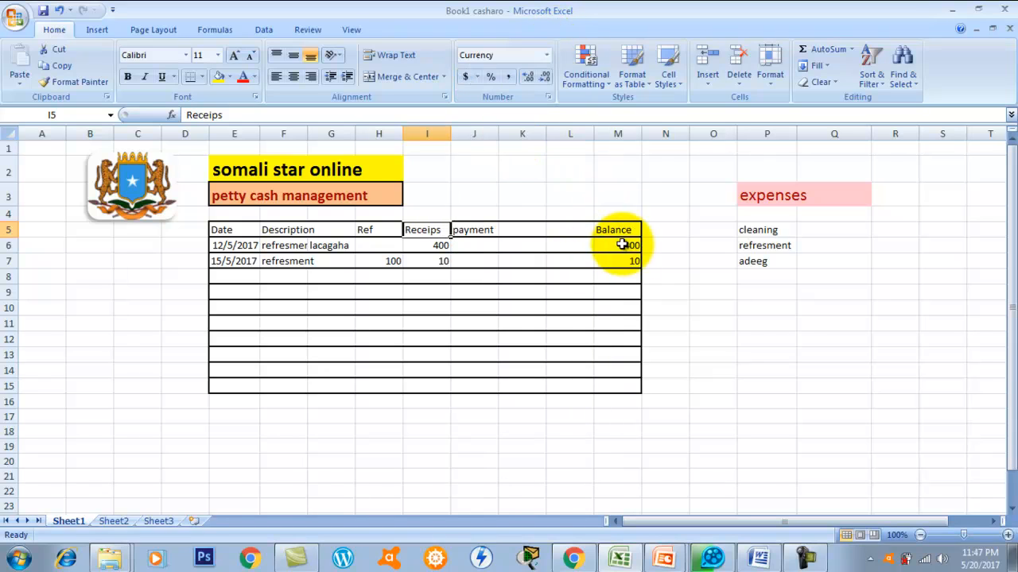
Format the 12/5/2017 receipt as Accounting and its balance as Currency, and save the workbook.
left_click(429, 243)
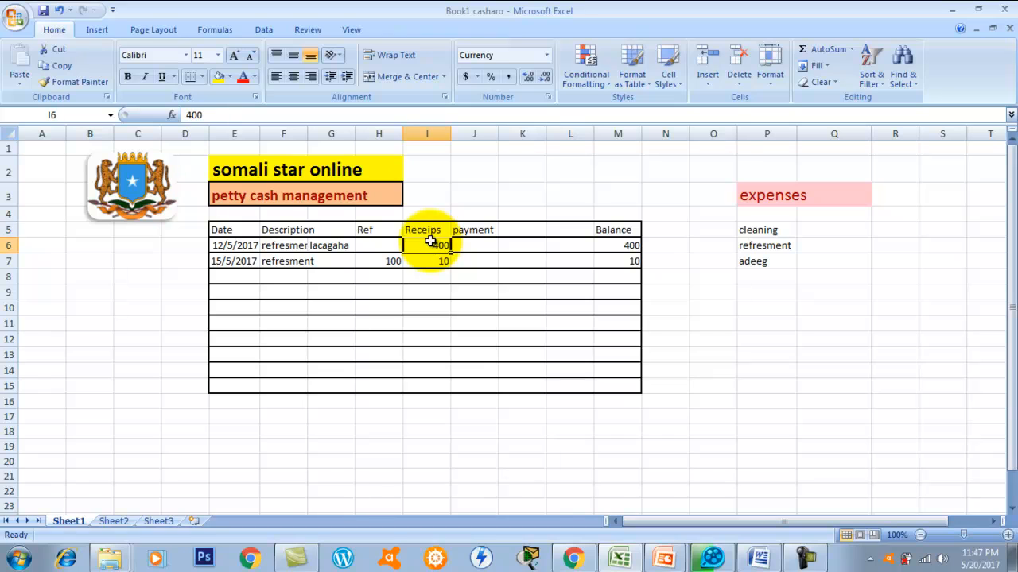
left_click(467, 78)
left_click(627, 246)
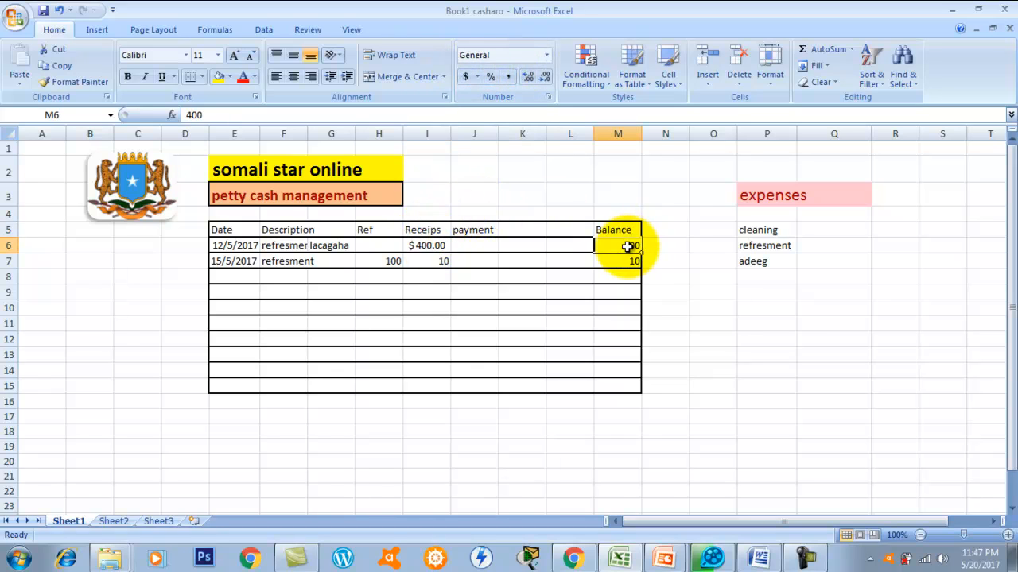
left_click(466, 76)
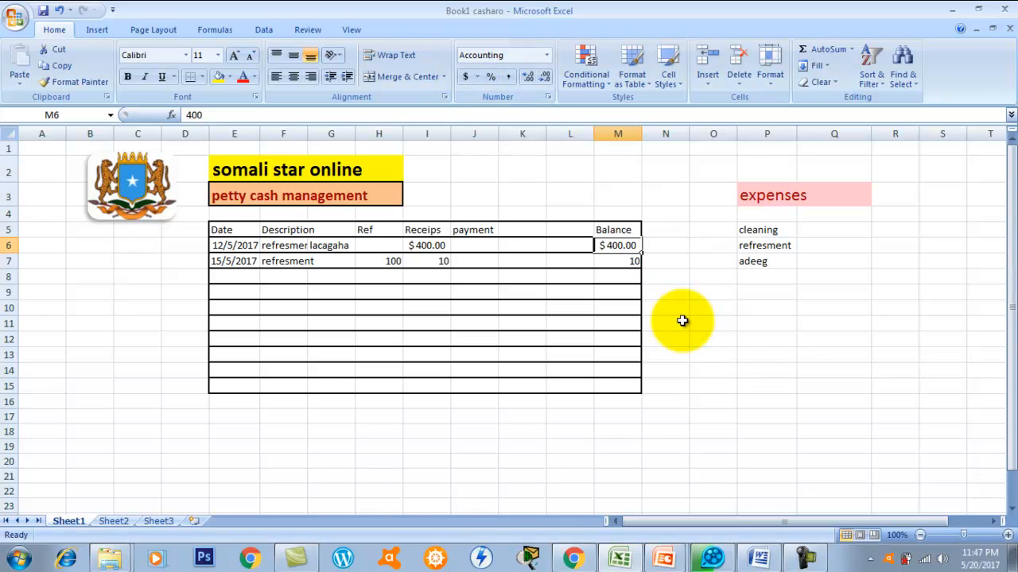
left_click(546, 55)
left_click(514, 140)
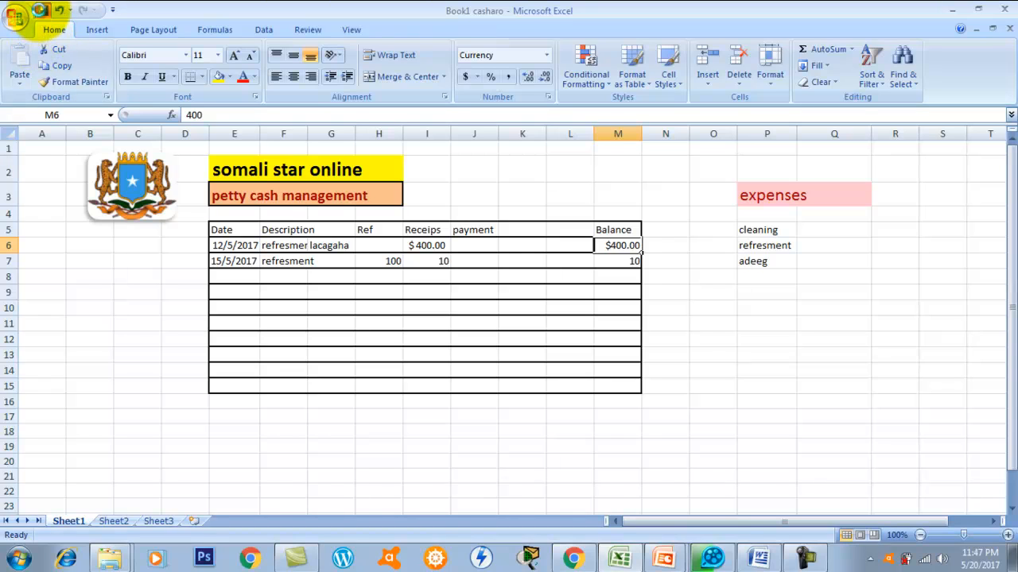
left_click(39, 10)
Move the balance from M6 onto M7, replacing the contents of the destination cell.
left_click_drag(616, 259, 611, 265)
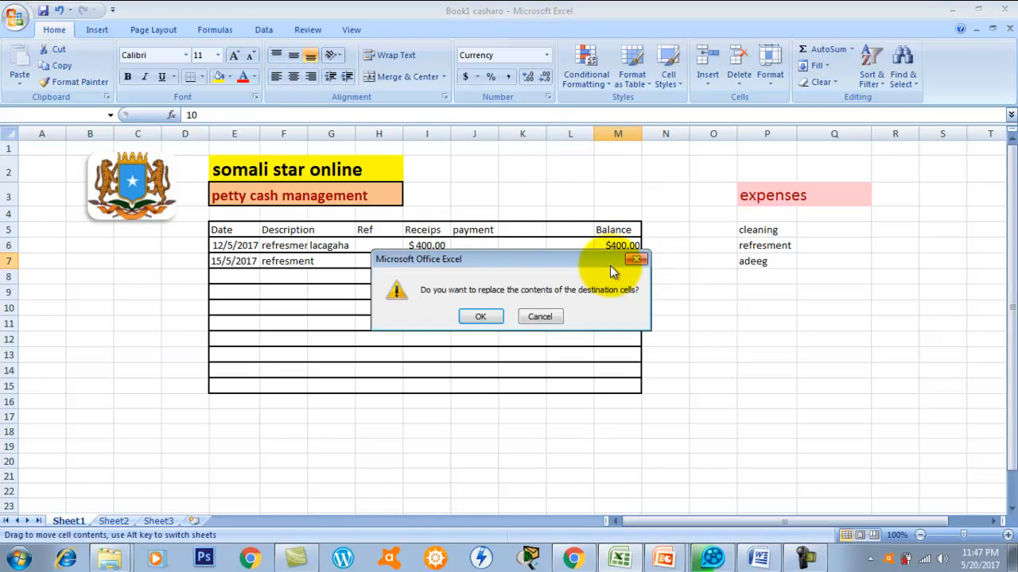
left_click(496, 316)
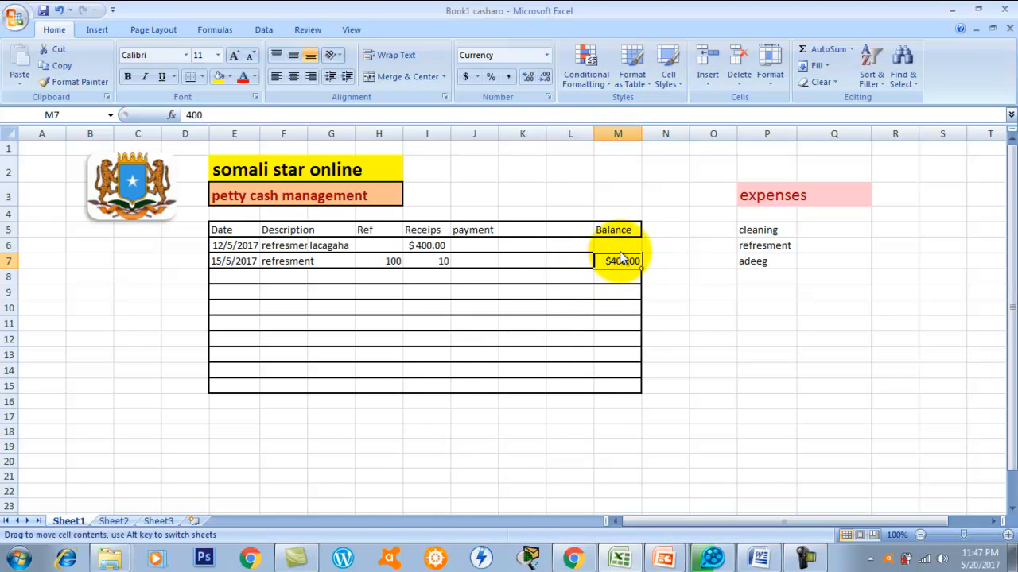
left_click(429, 269)
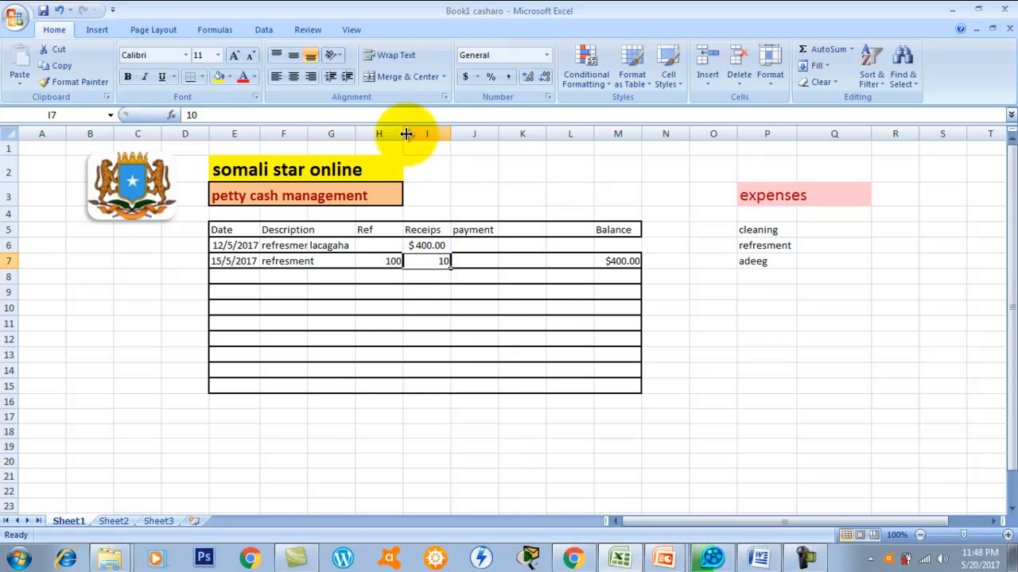
left_click(433, 233)
Clear the receipt and balance in the 15/5/2017 row and enter 400 as the 12/5/2017 balance.
left_click(440, 261)
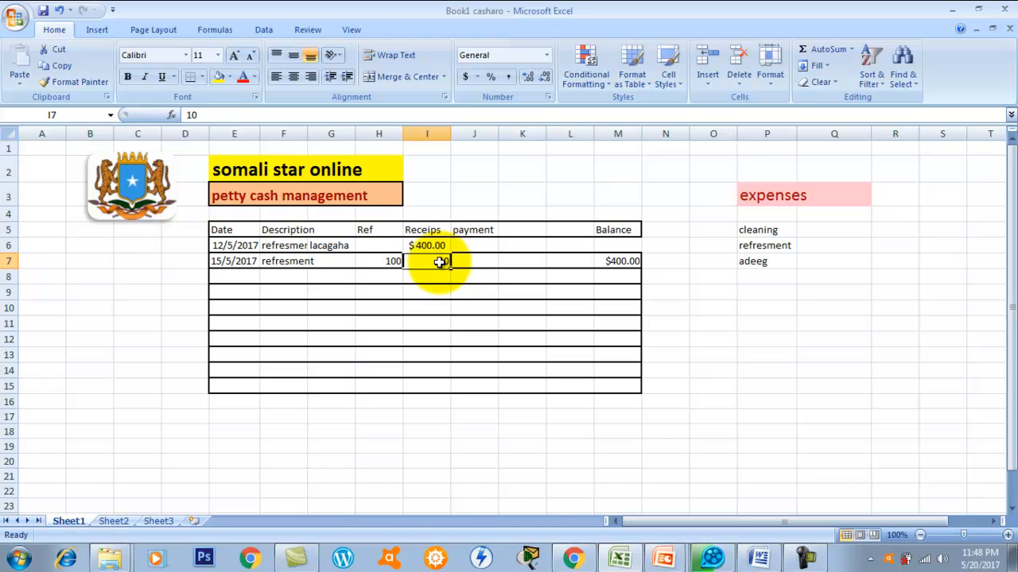
key("BackSpace")
left_click(623, 262)
key("Delete")
left_click(610, 249)
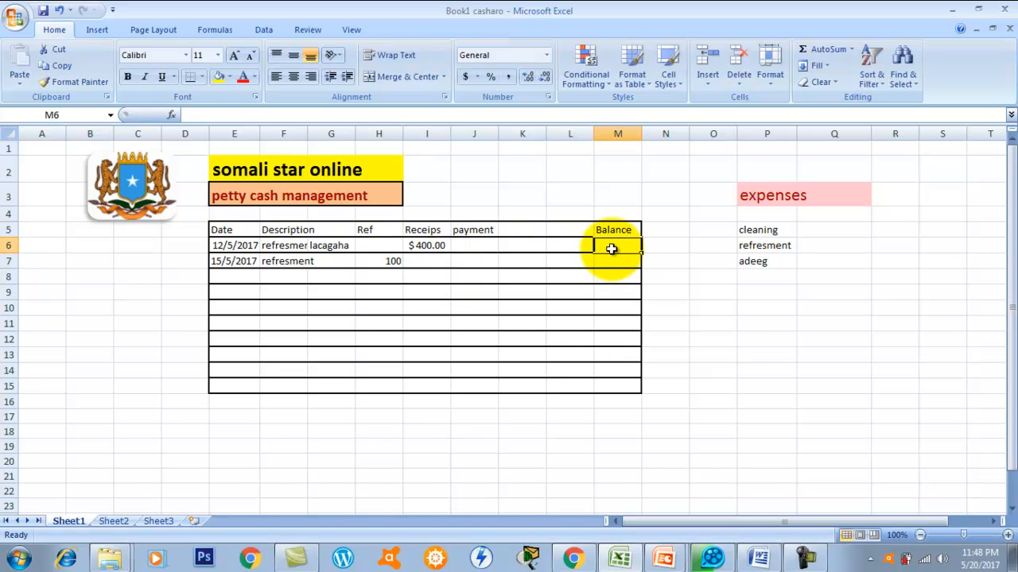
type("400")
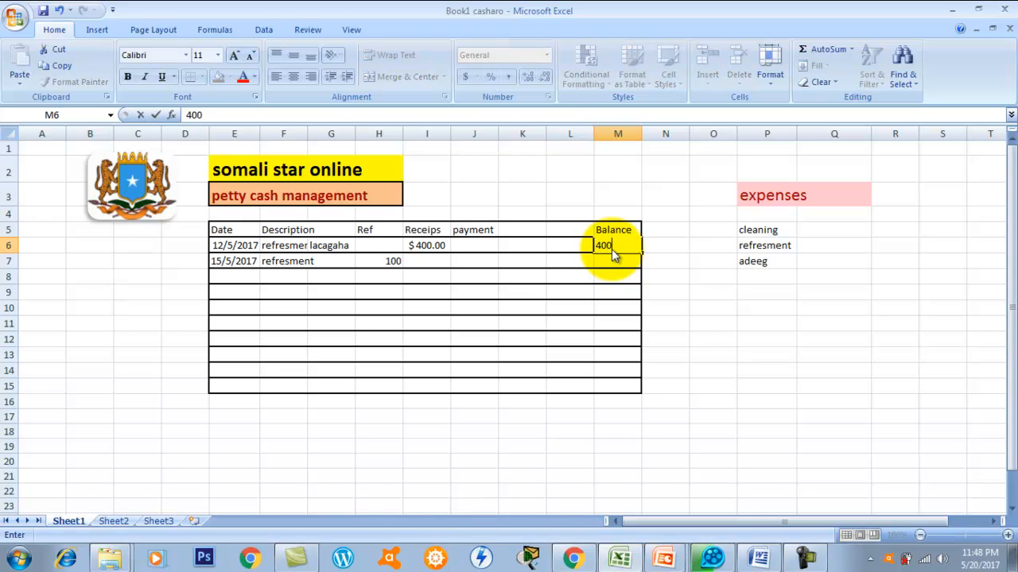
left_click(415, 231)
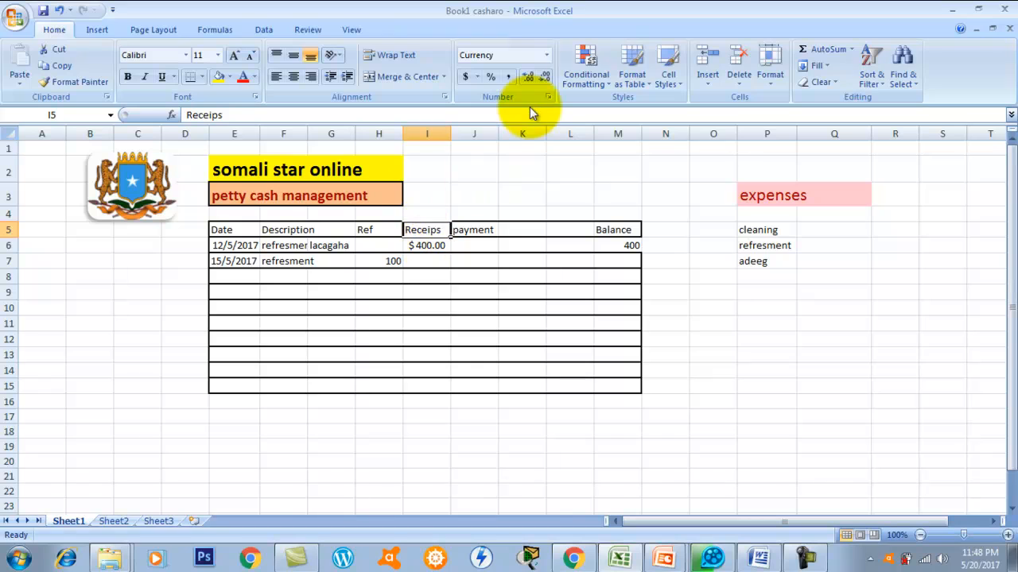
left_click(546, 58)
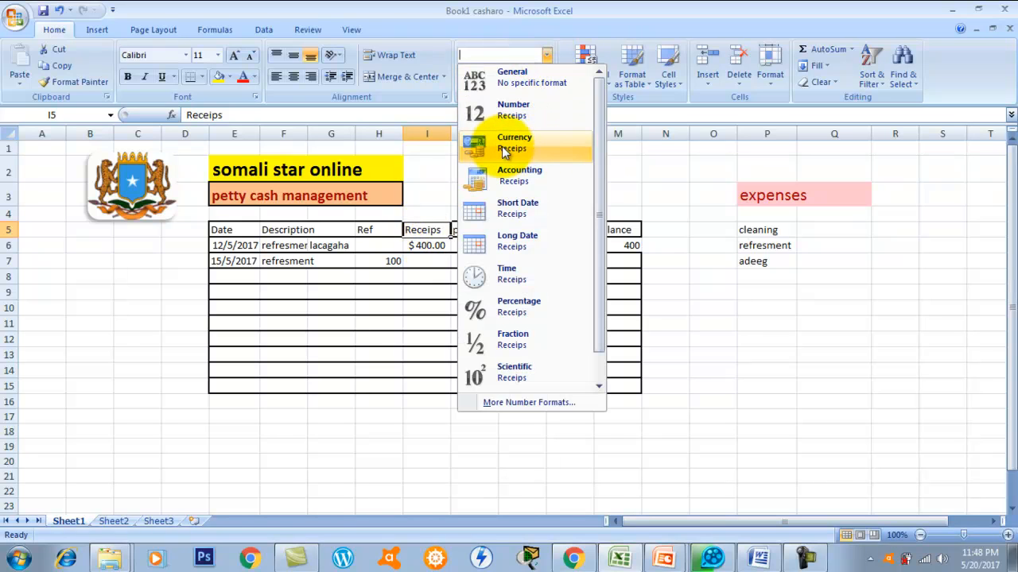
left_click(884, 247)
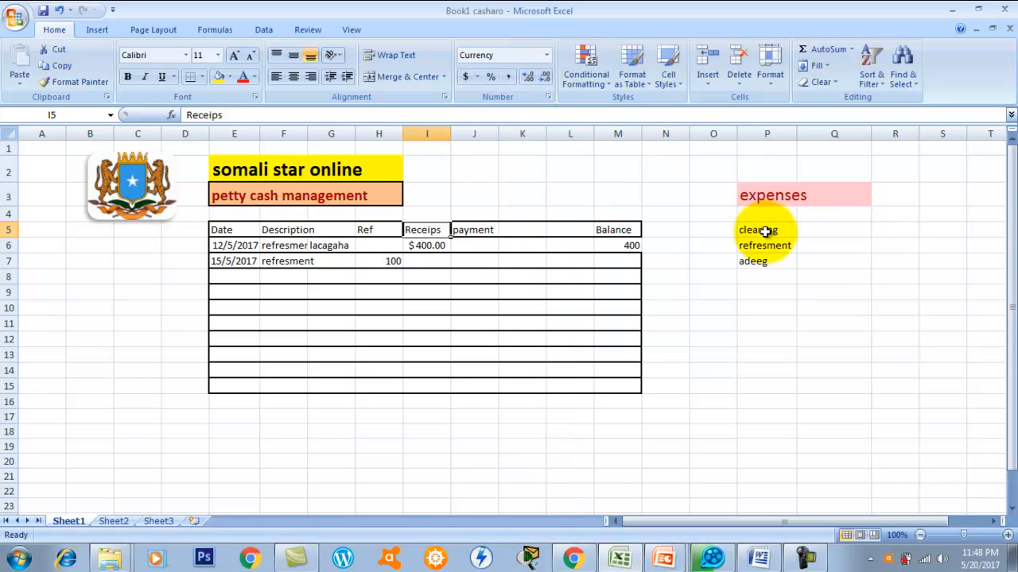
Move the Receips header from cell I5 to cell M14.
left_click_drag(434, 232, 493, 230)
double_click(414, 230)
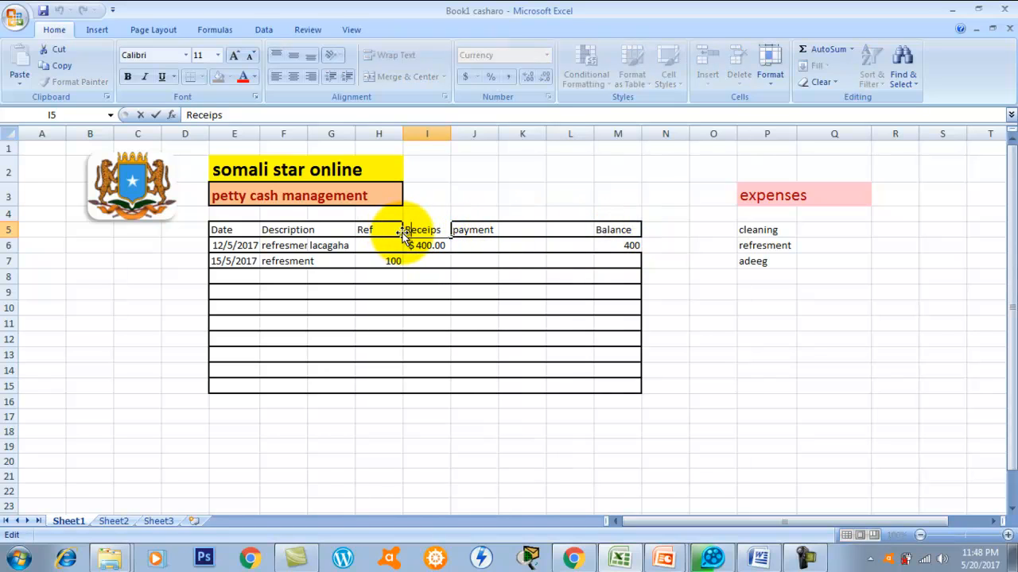
left_click_drag(402, 233, 633, 372)
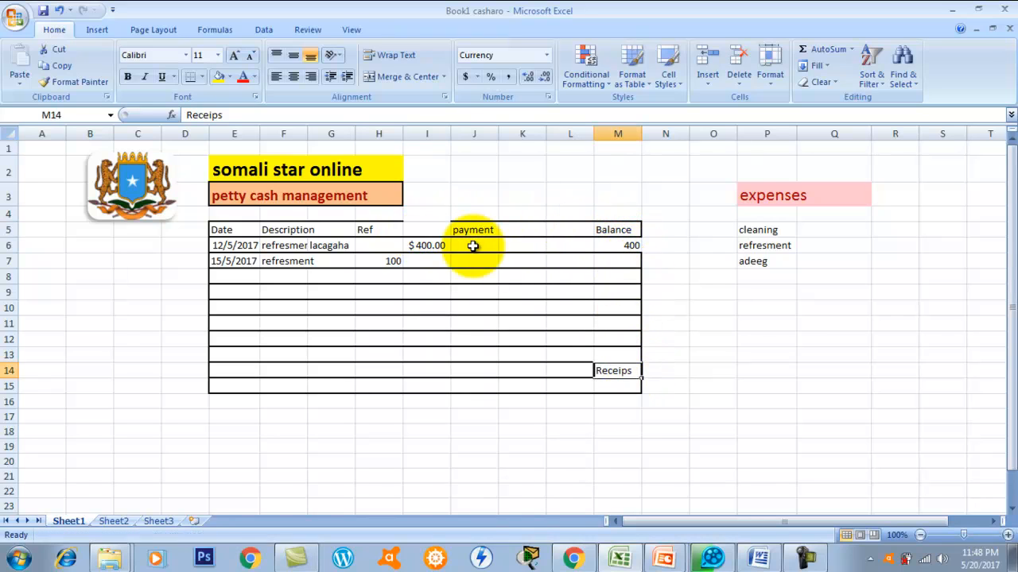
Apply the Currency number format to the receipts column range I5:I15.
left_click(427, 229)
left_click_drag(428, 229, 431, 386)
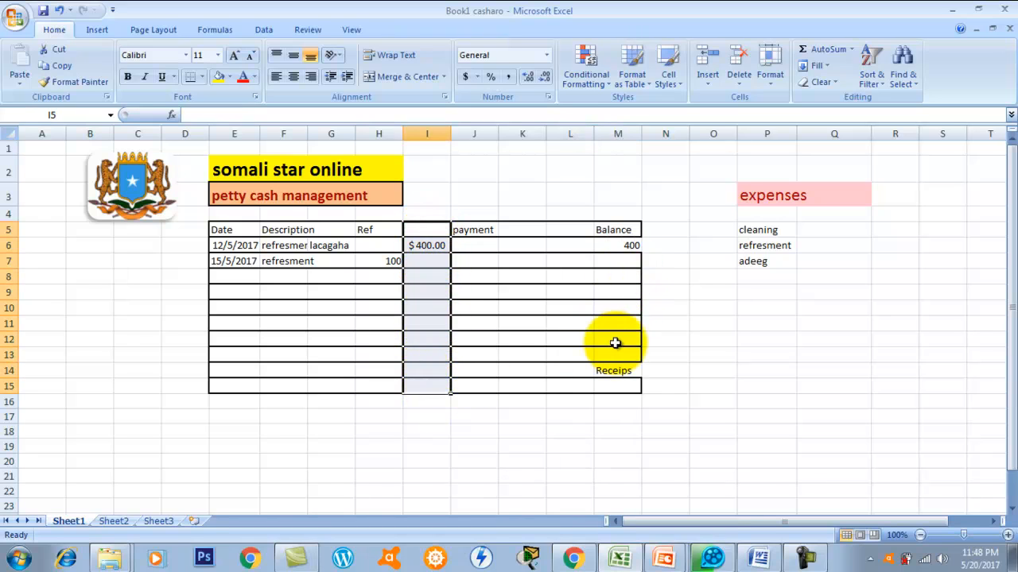
left_click(547, 56)
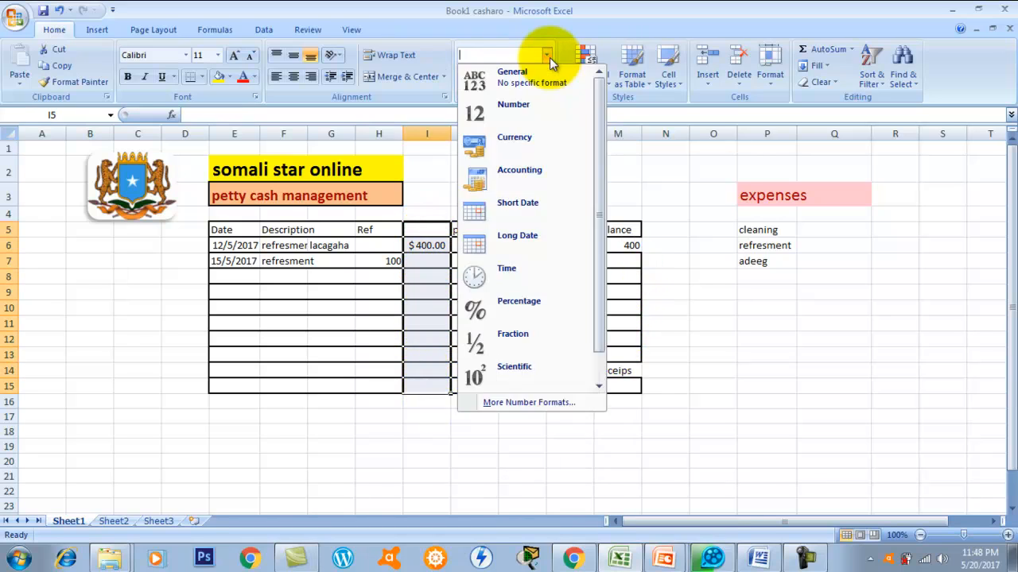
left_click(513, 138)
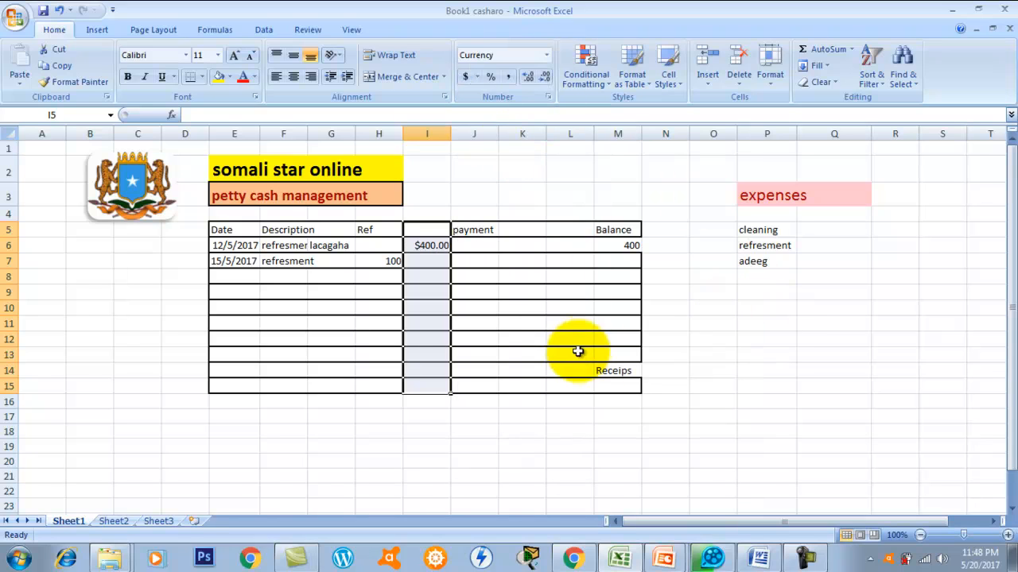
left_click(710, 386)
Enter receipt as the column header in cell I5.
left_click(417, 229)
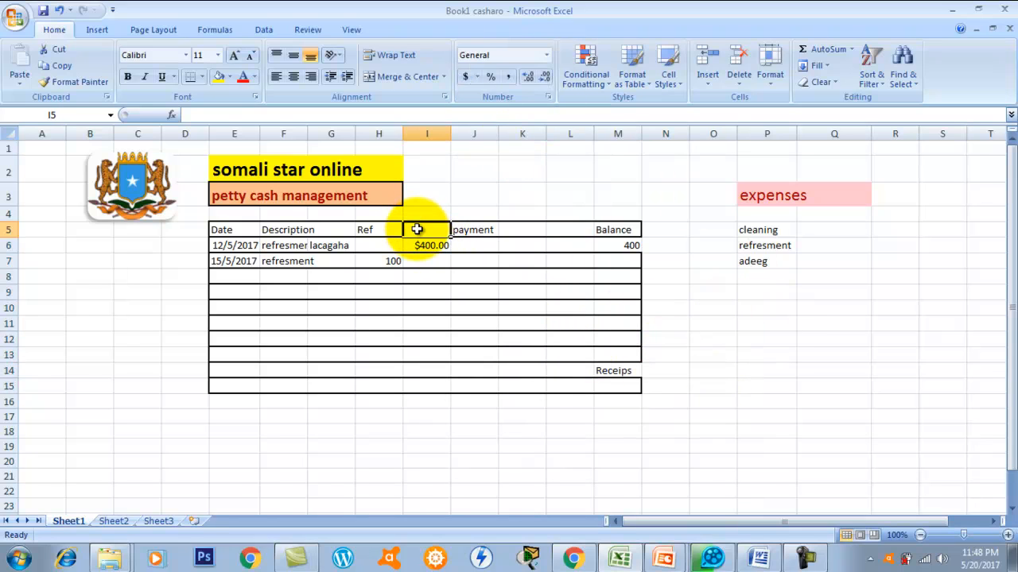
type("r")
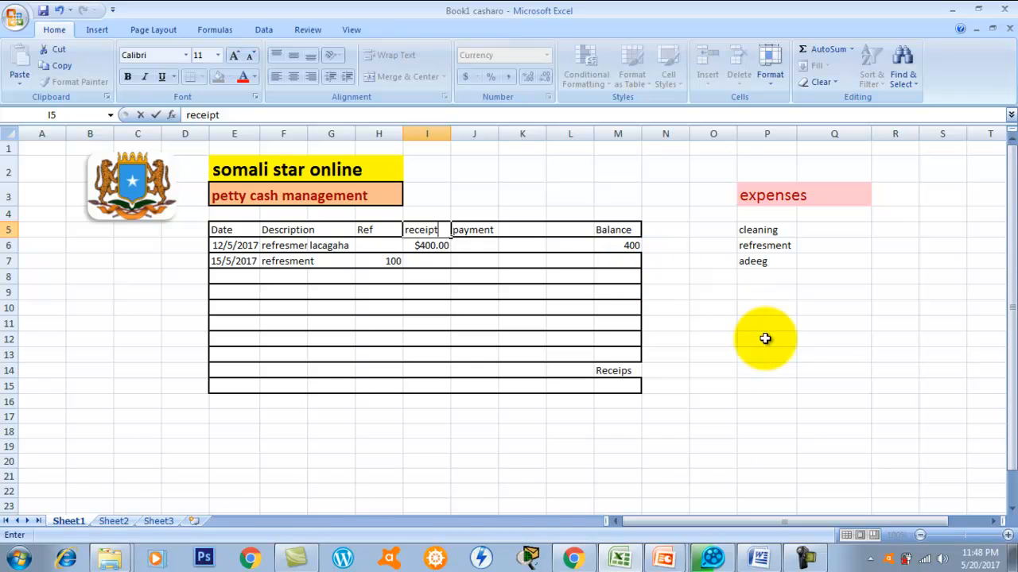
type("eceipt")
Apply the Currency number format to the range I5:M14, from the receipt header through the Balance column.
left_click(617, 371)
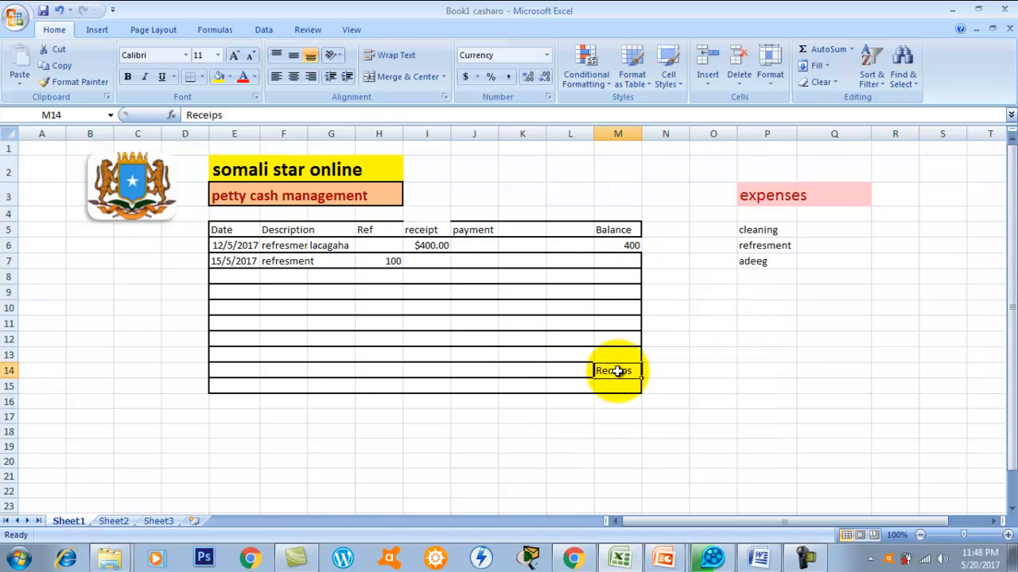
mouse_move(617, 371)
left_mouse_down()
mouse_move(454, 255)
mouse_move(436, 229)
left_mouse_up()
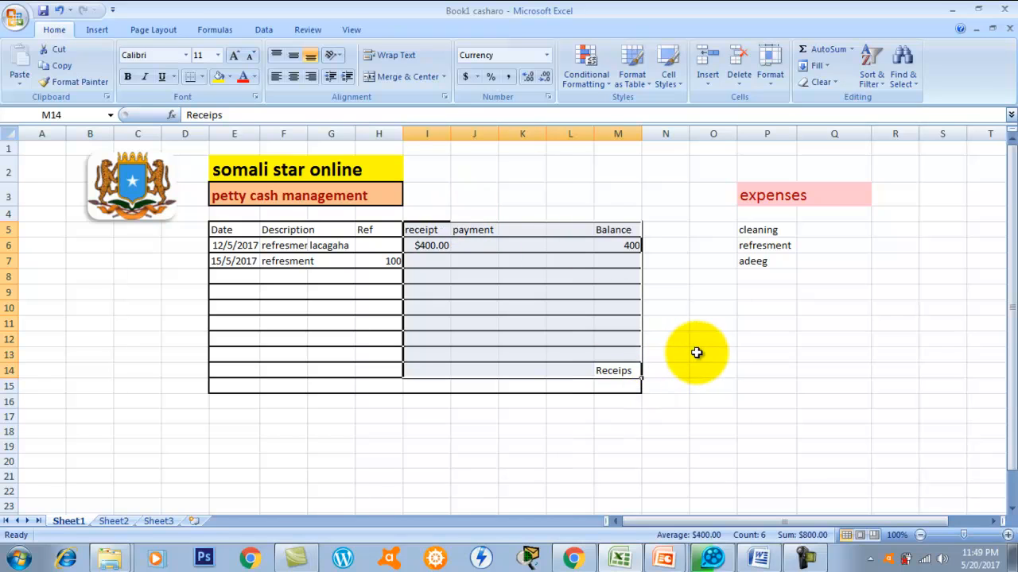
left_click(546, 55)
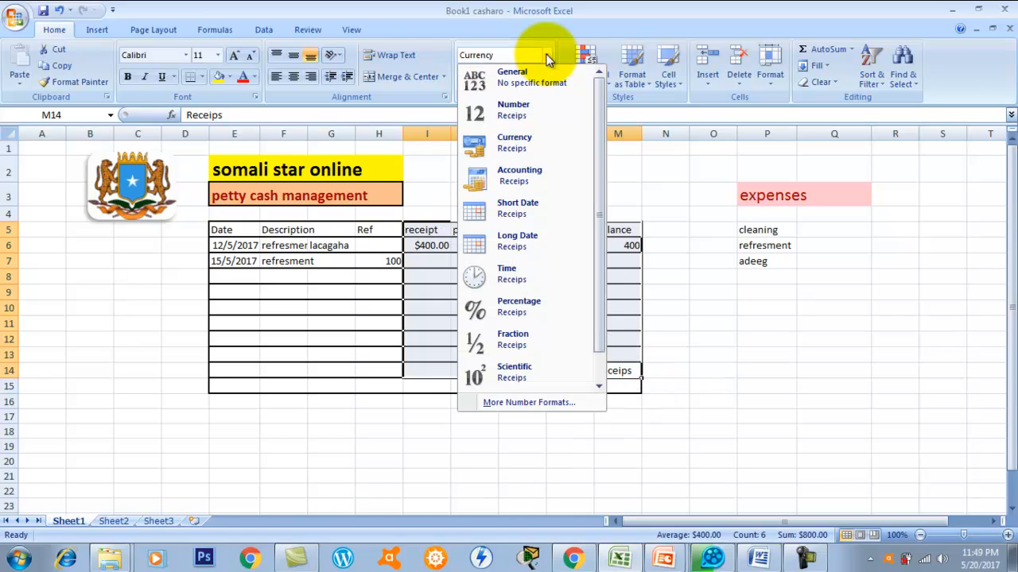
left_click(530, 140)
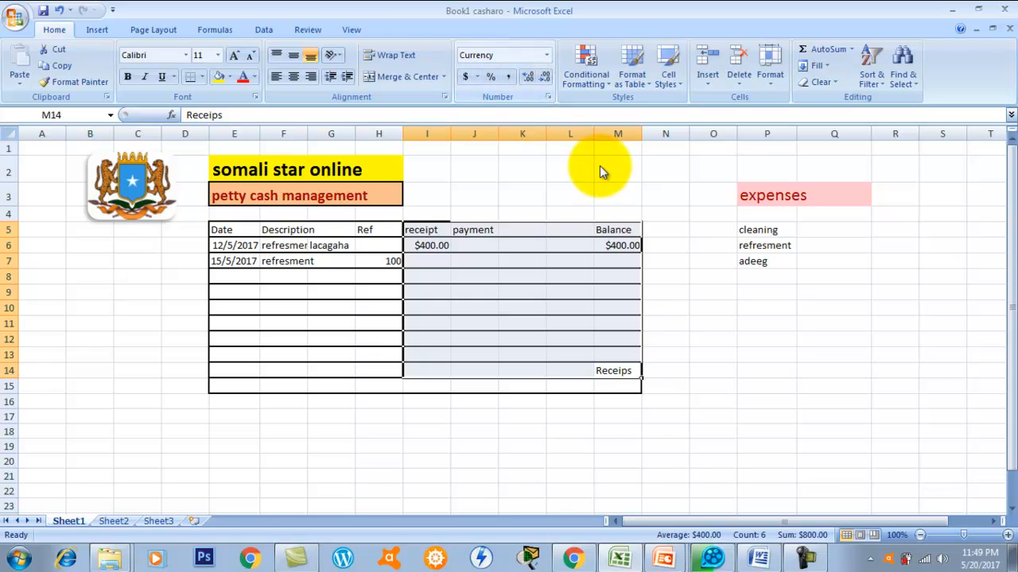
Clear the stray Receips text from cell M14.
left_click(676, 291)
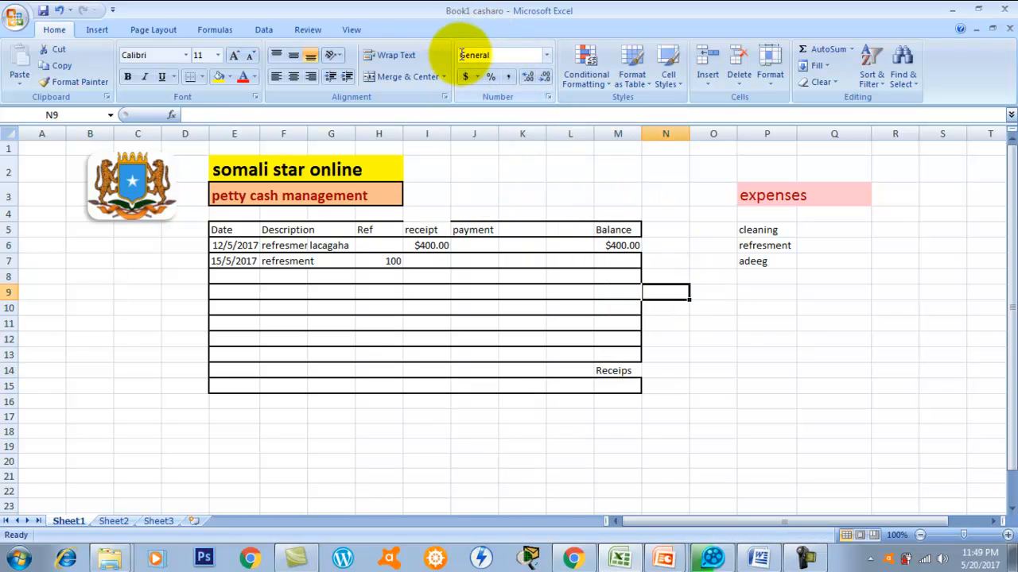
left_click(427, 228)
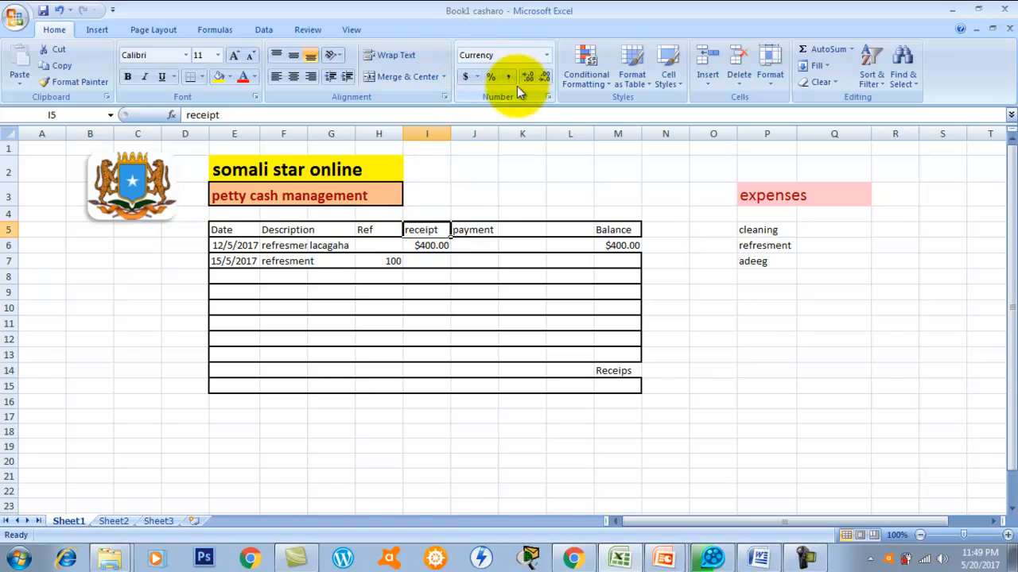
left_click(620, 370)
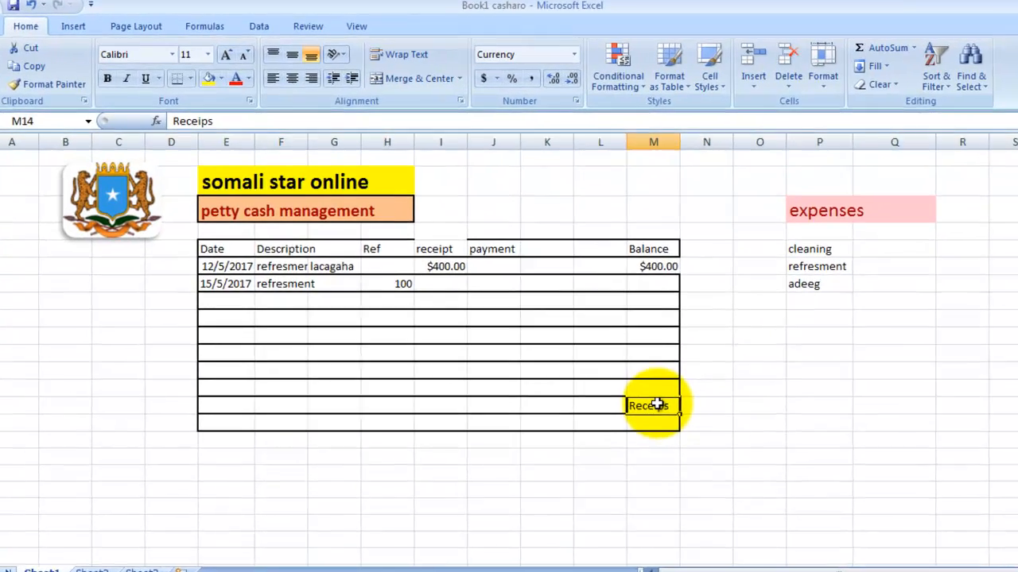
key("BackSpace")
left_click(786, 428)
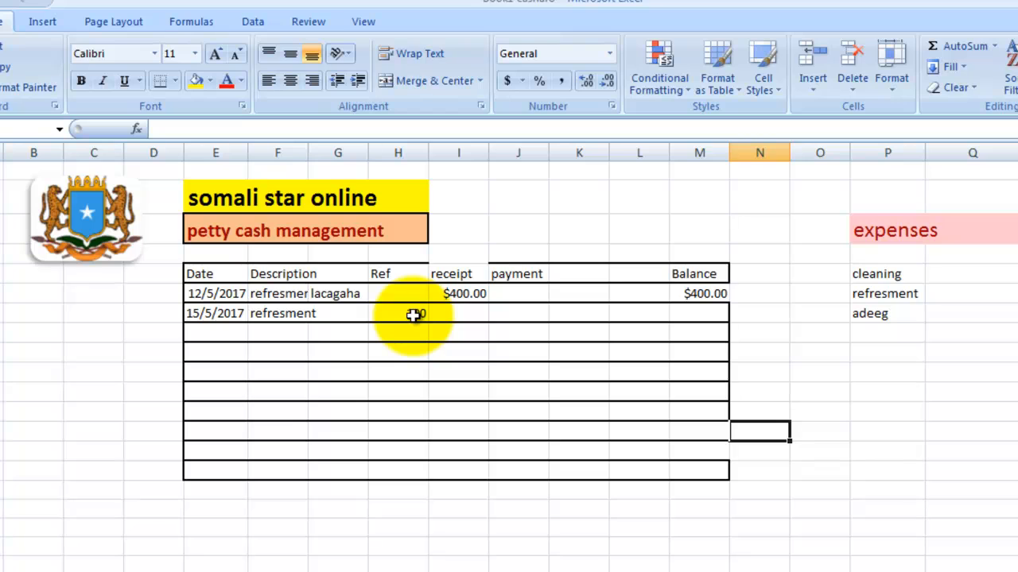
Enter 10 as both the receipt and the balance for the 15/5/2017 refresment entry in row 7.
left_click(461, 316)
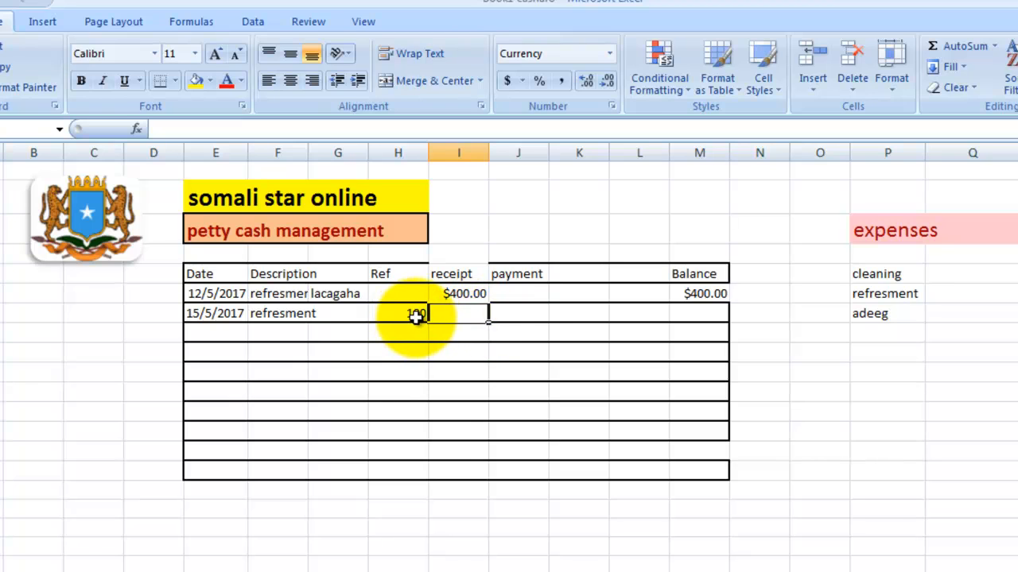
type("10")
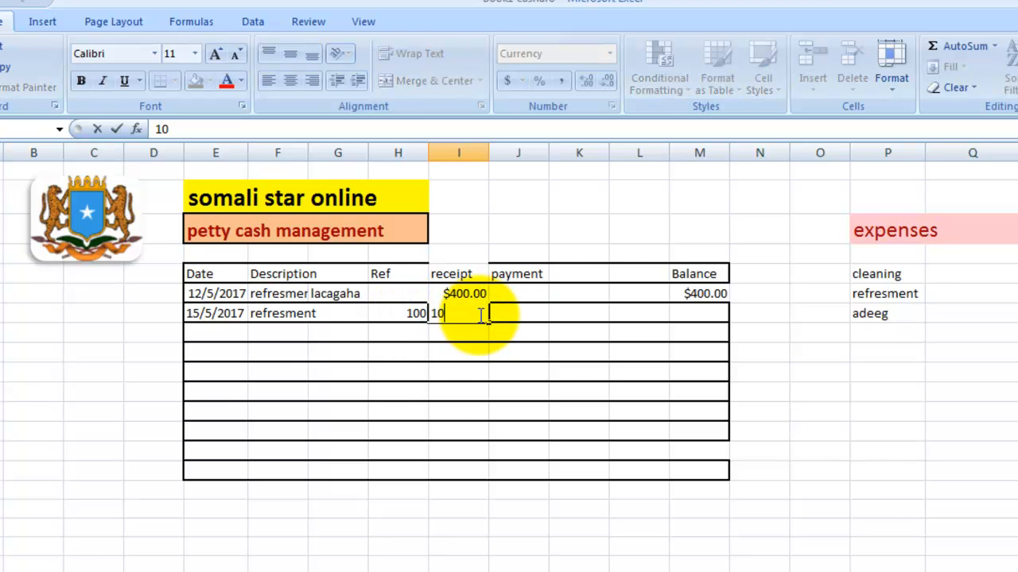
left_click(683, 320)
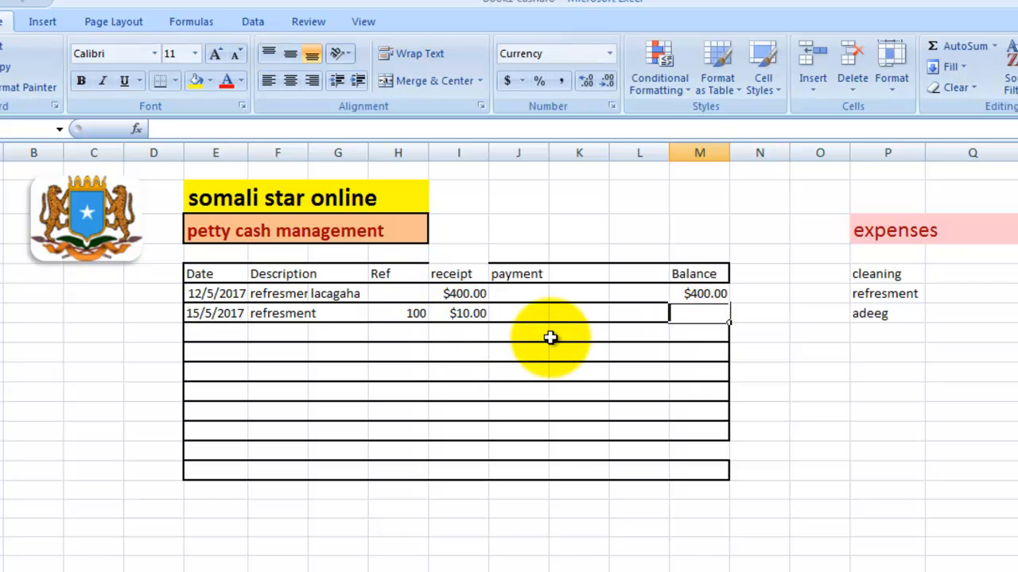
left_click(706, 316)
type("10")
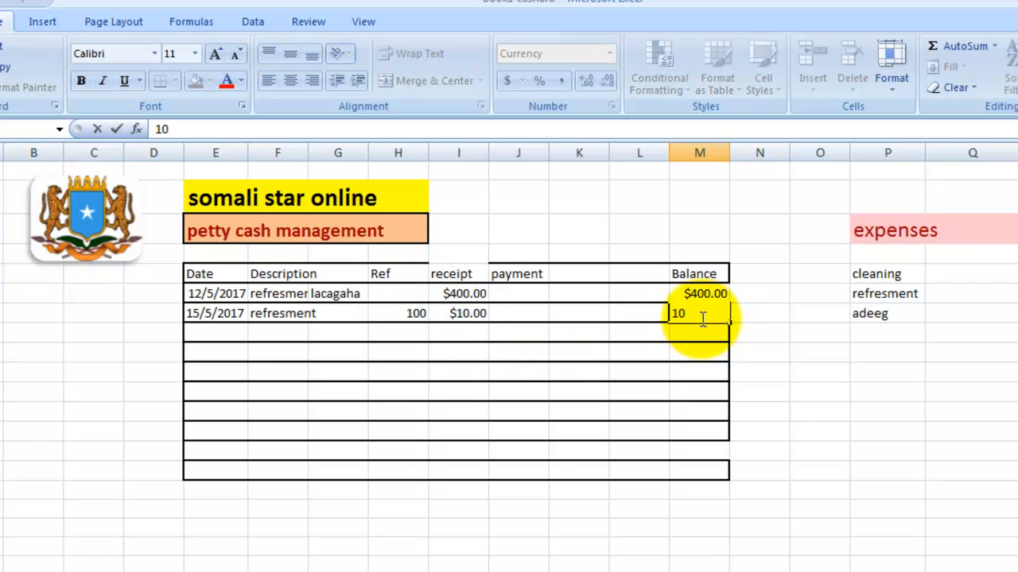
left_click(772, 357)
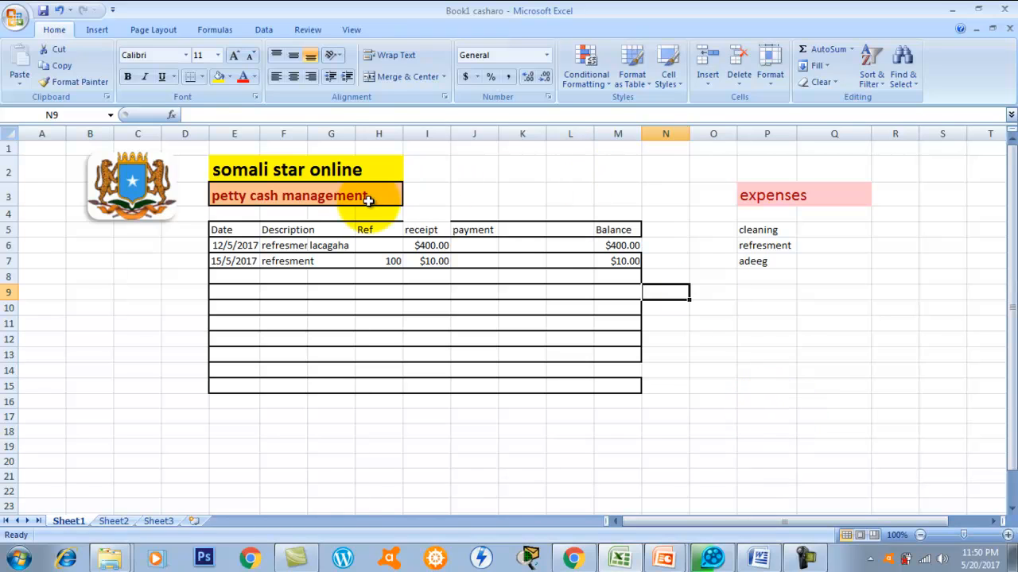
Start a new entry in row 8 with 20 in the Date column and cleaning as the description.
left_click(236, 275)
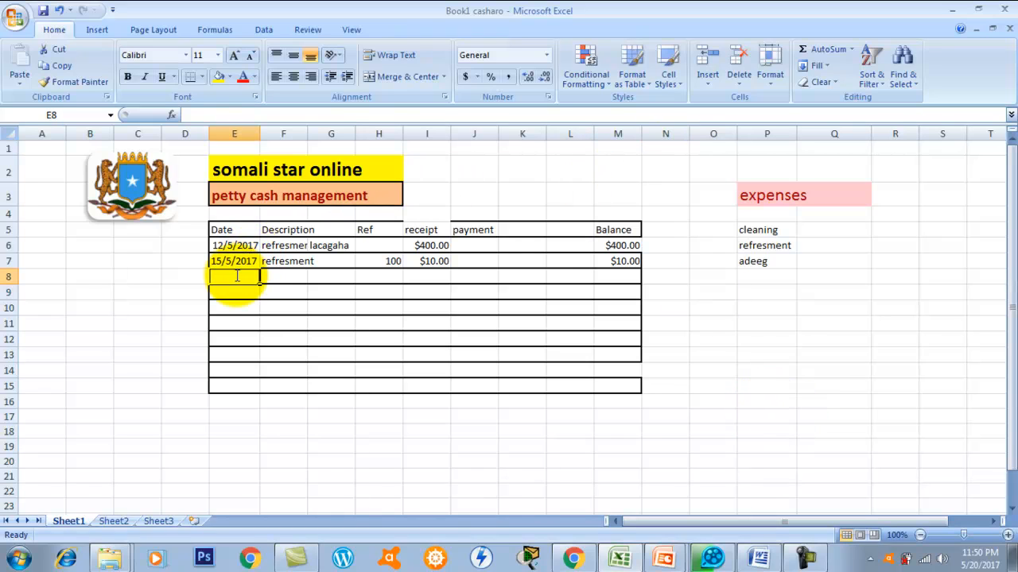
type("20")
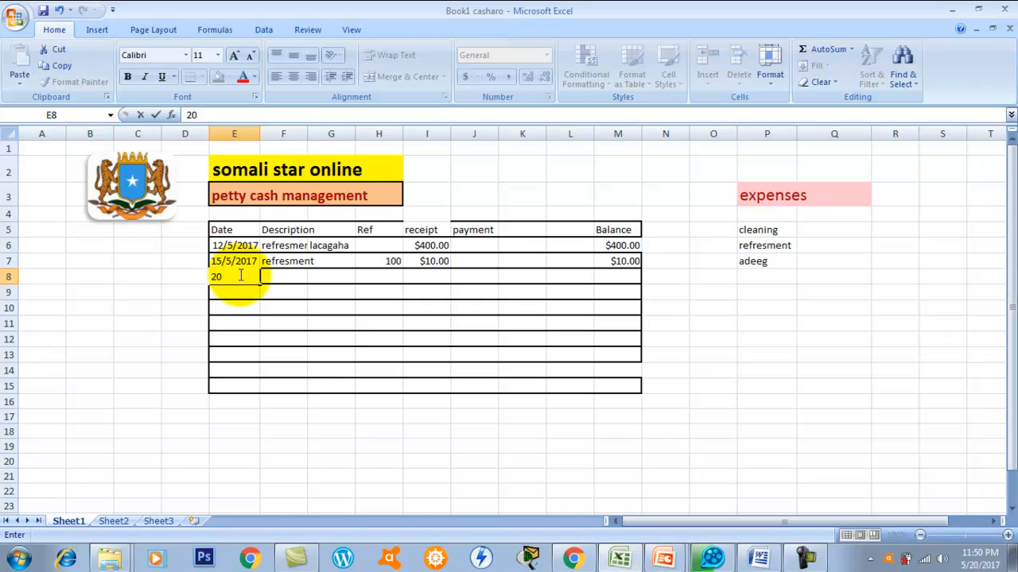
left_click(278, 277)
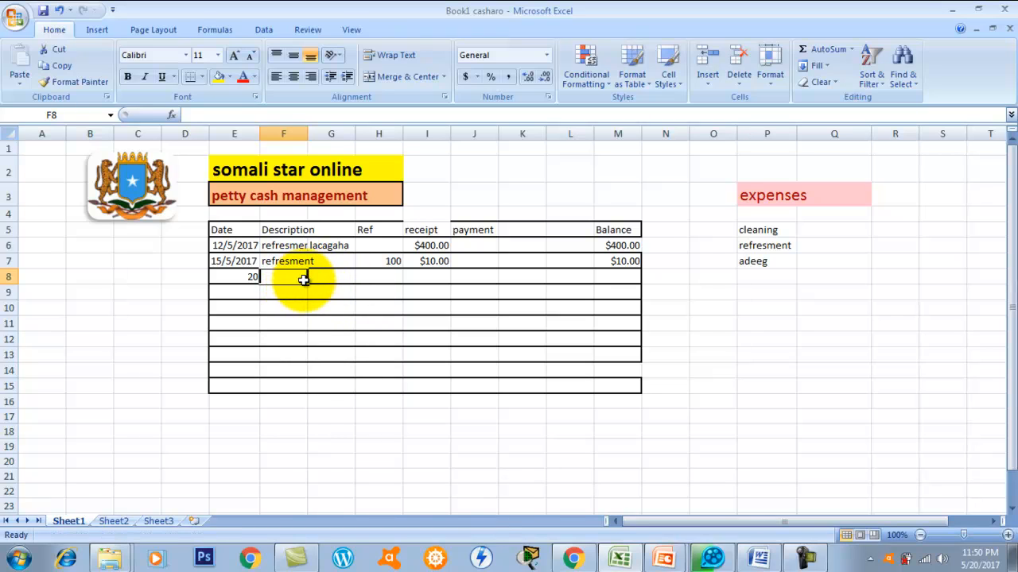
type("c")
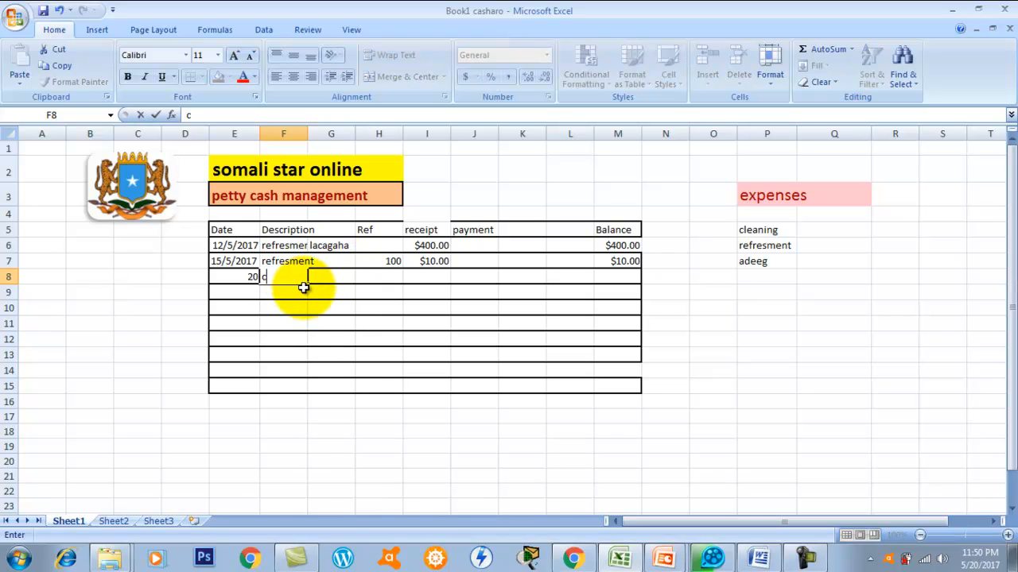
left_click(283, 276)
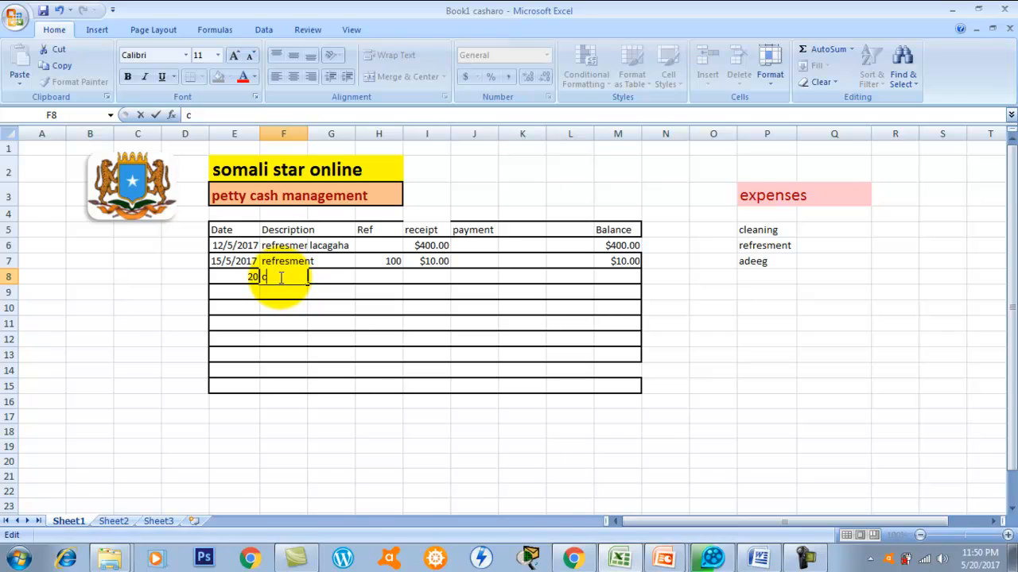
key("BackSpace")
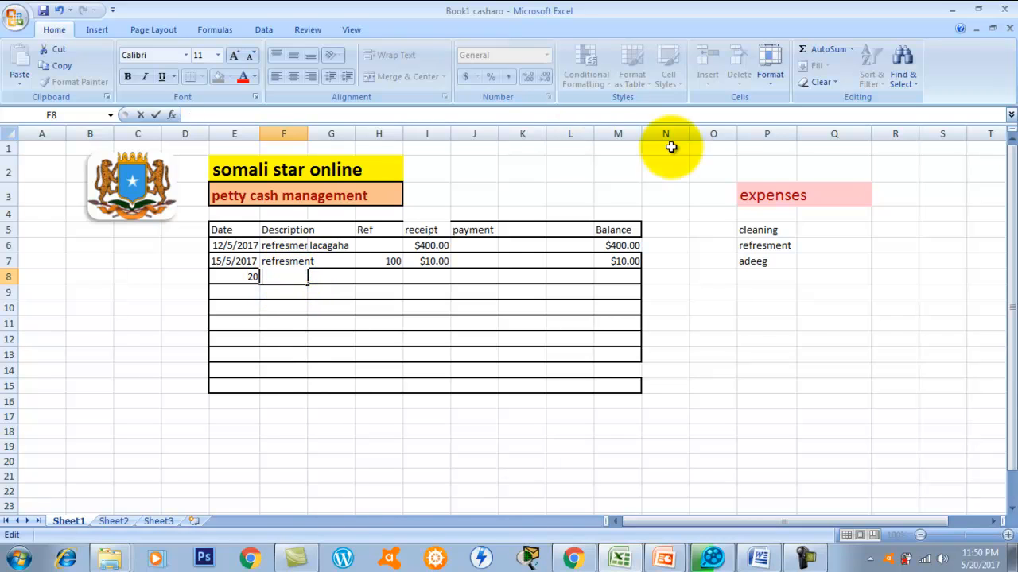
left_click(745, 228)
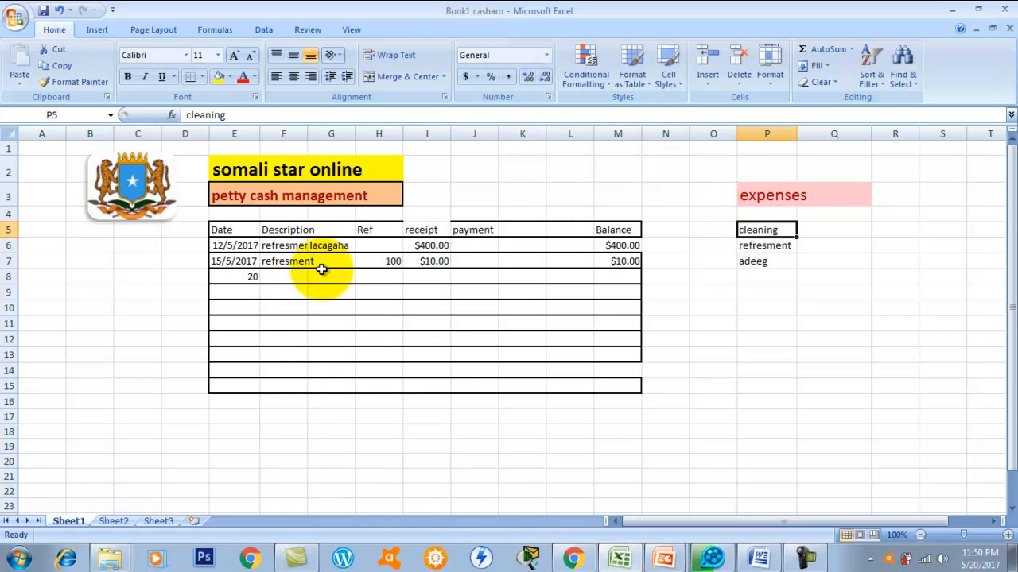
left_click(291, 276)
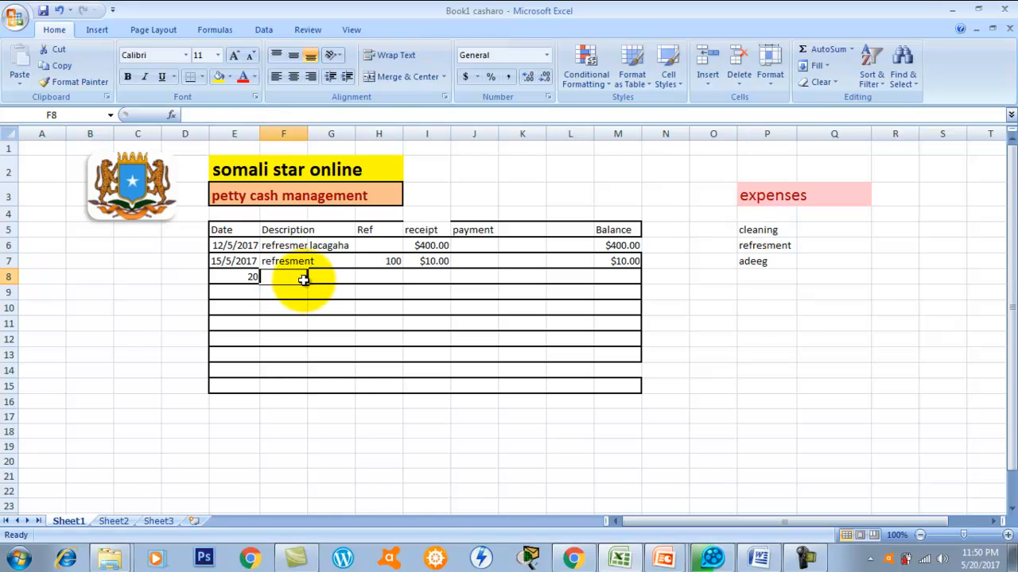
type("cl")
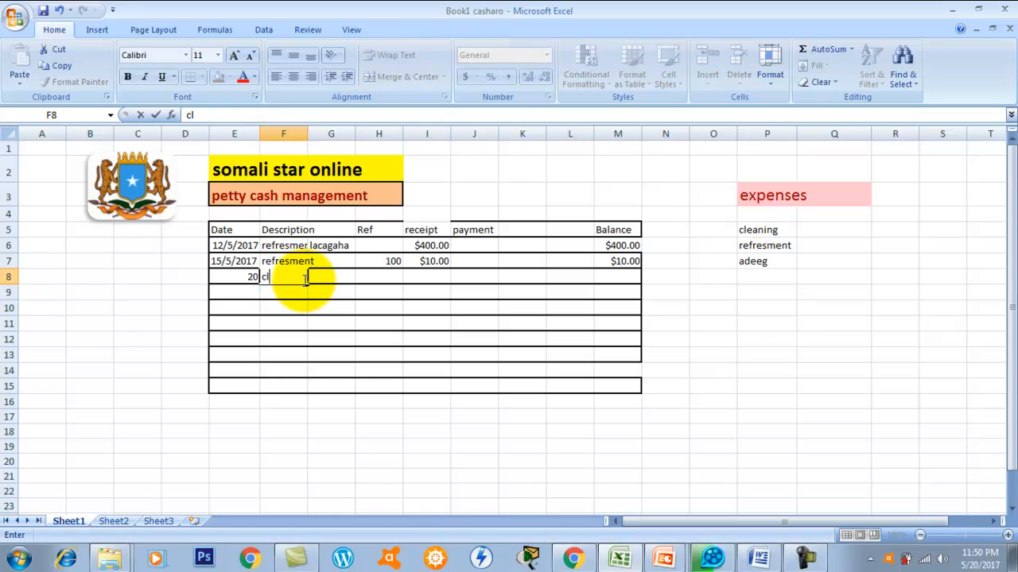
type("eaning")
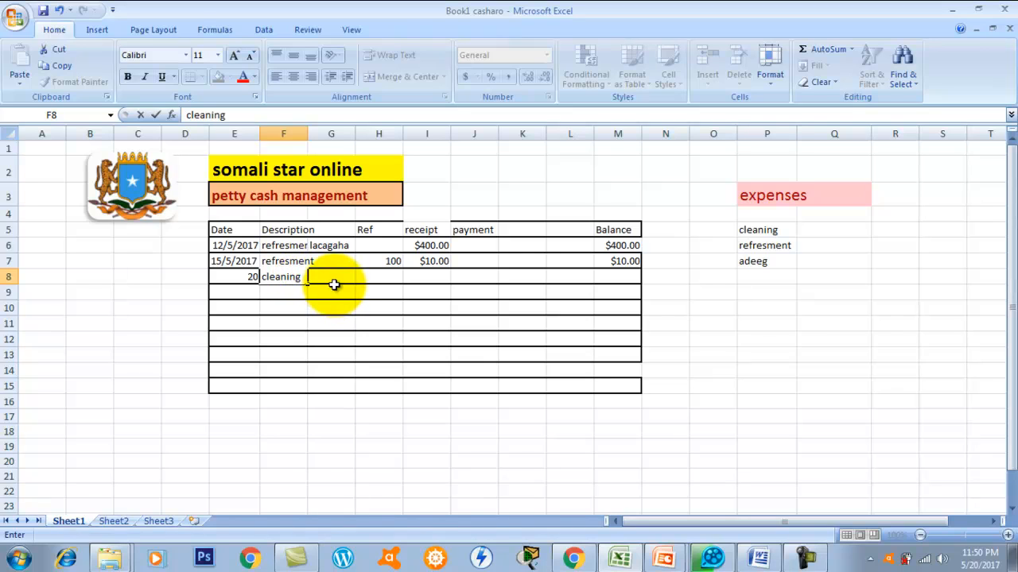
left_click(334, 285)
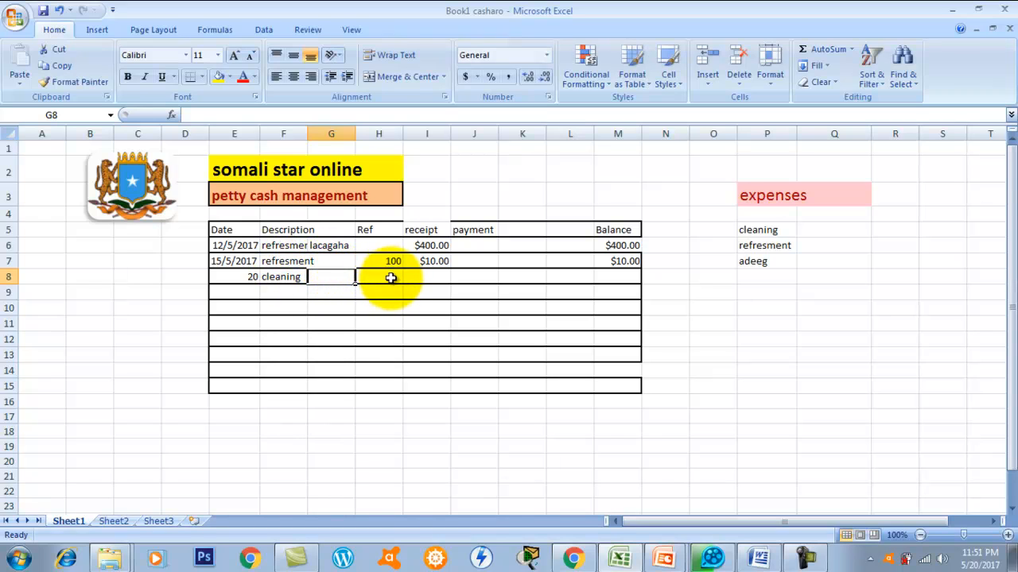
Complete the cleaning row with reference 101, a receipt of 20 and a balance of 20.
left_click(387, 277)
type("101")
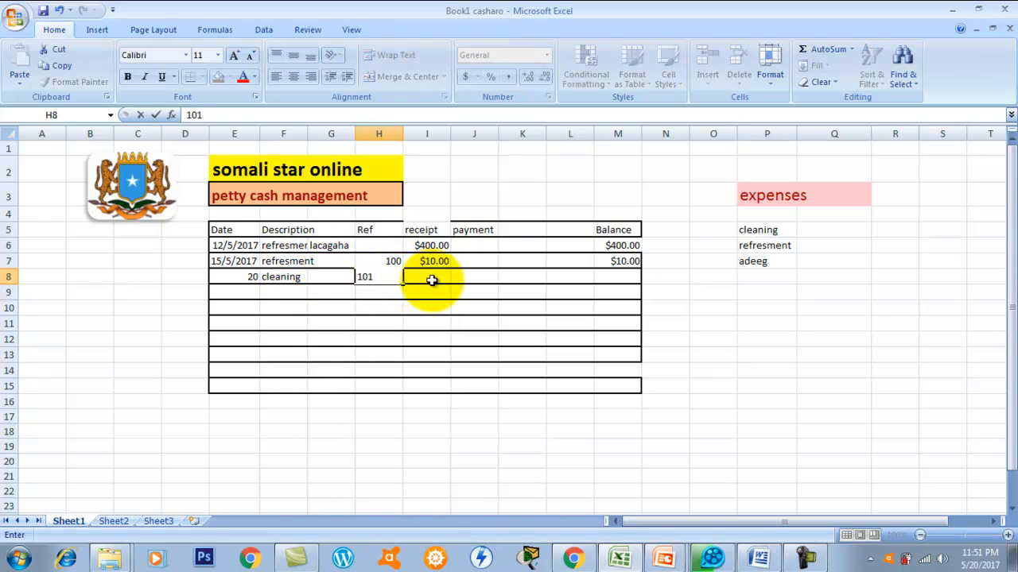
left_click(432, 280)
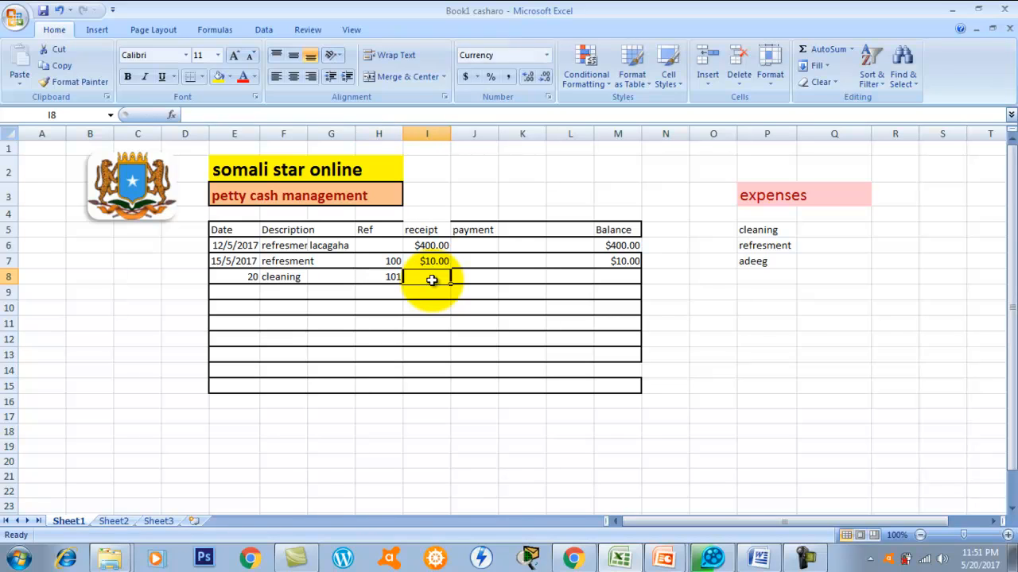
type("20")
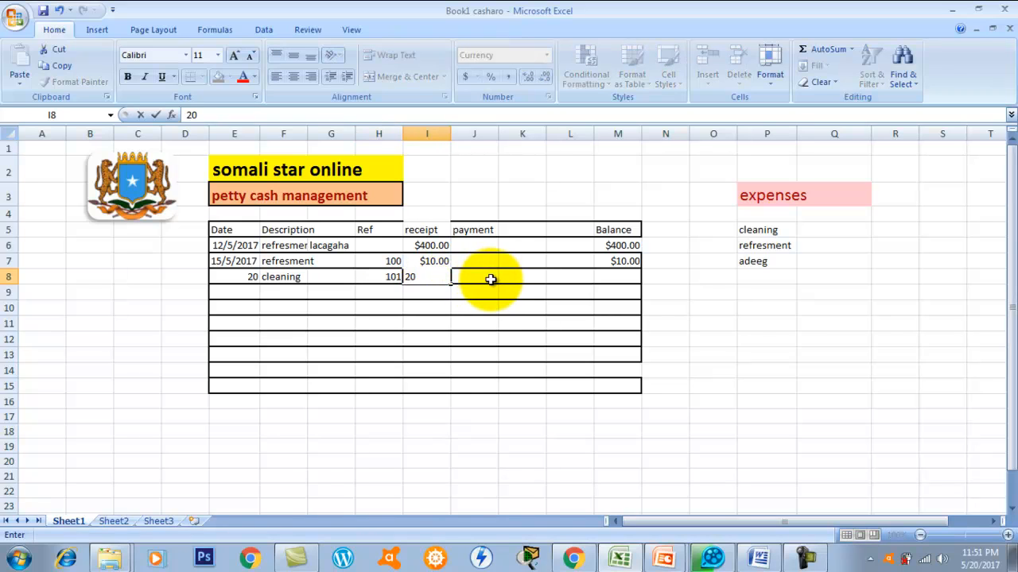
left_click(604, 277)
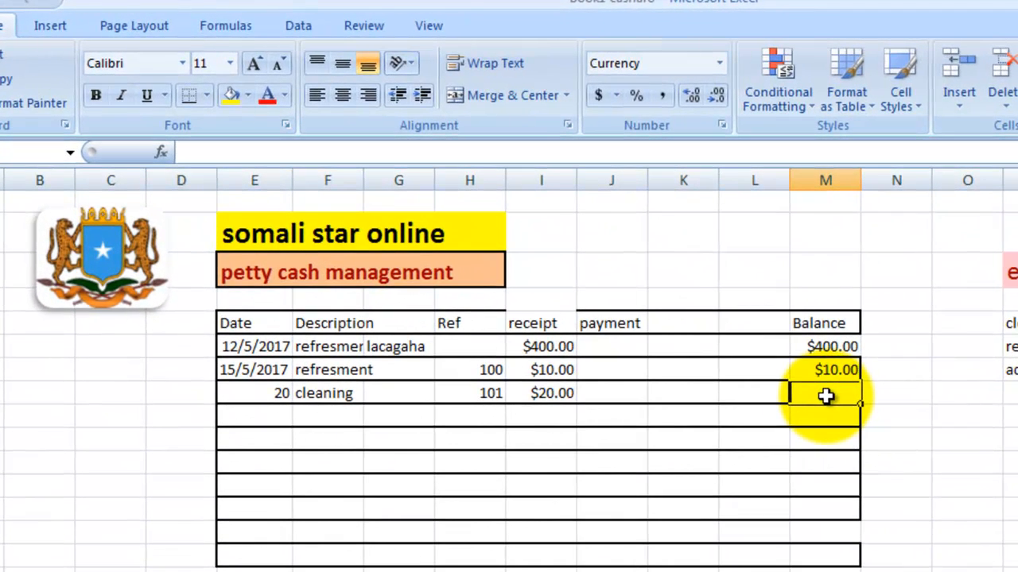
type("20")
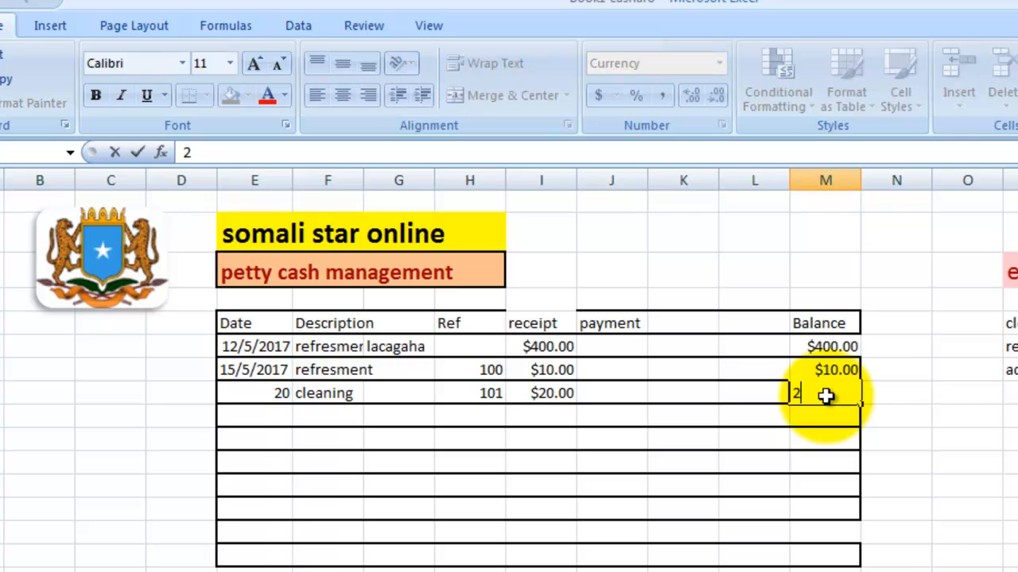
left_click(931, 438)
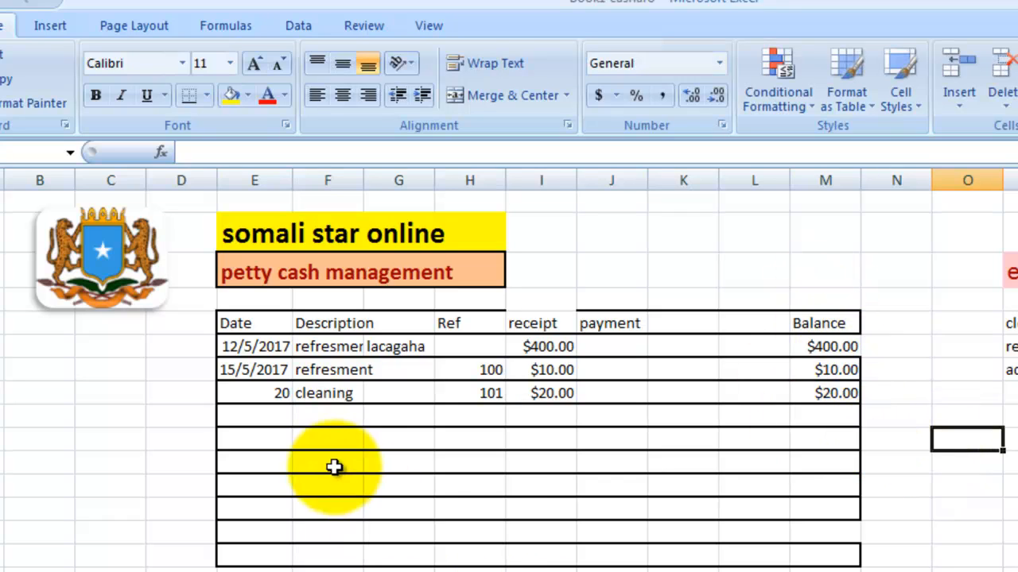
Change the date of the cleaning entry in cell E8 to 20/5/2017.
left_click(254, 395)
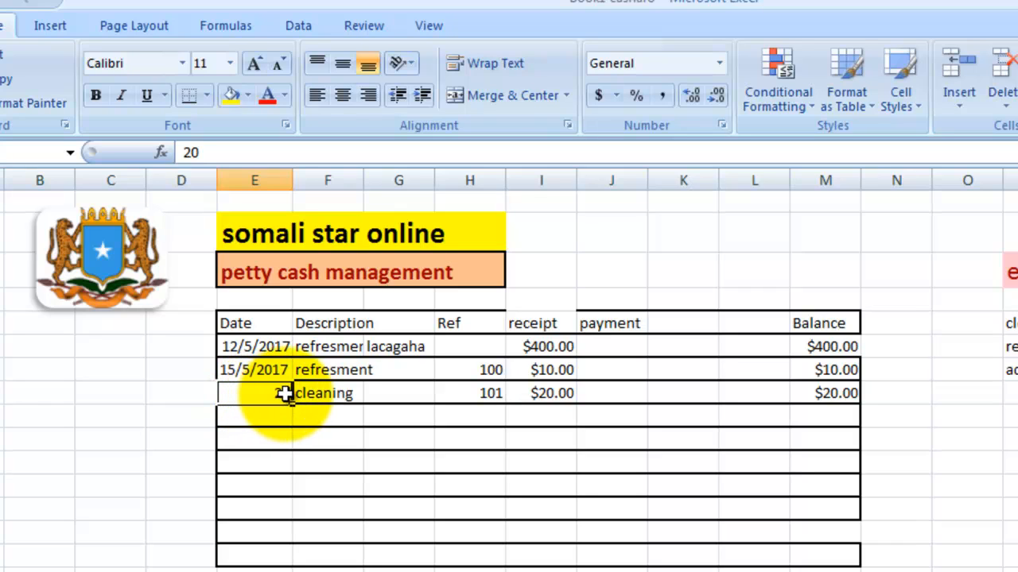
key("BackSpace")
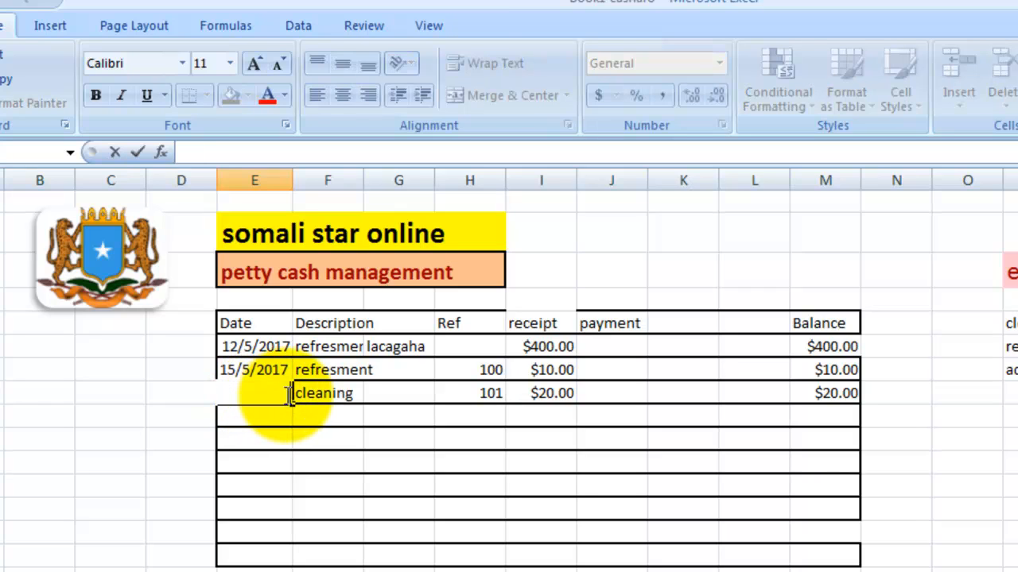
type("20/5/")
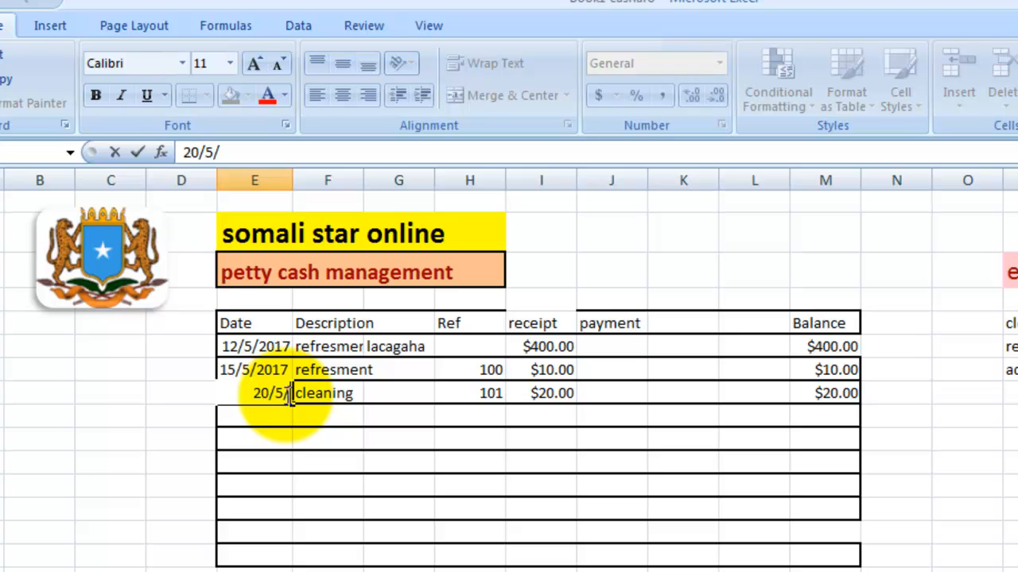
type("2017")
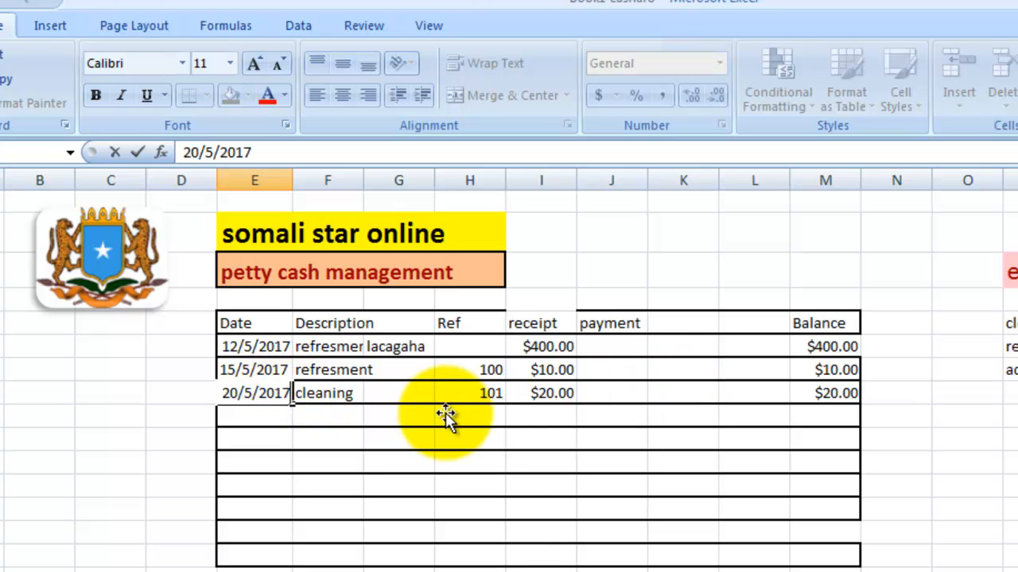
left_click(361, 398)
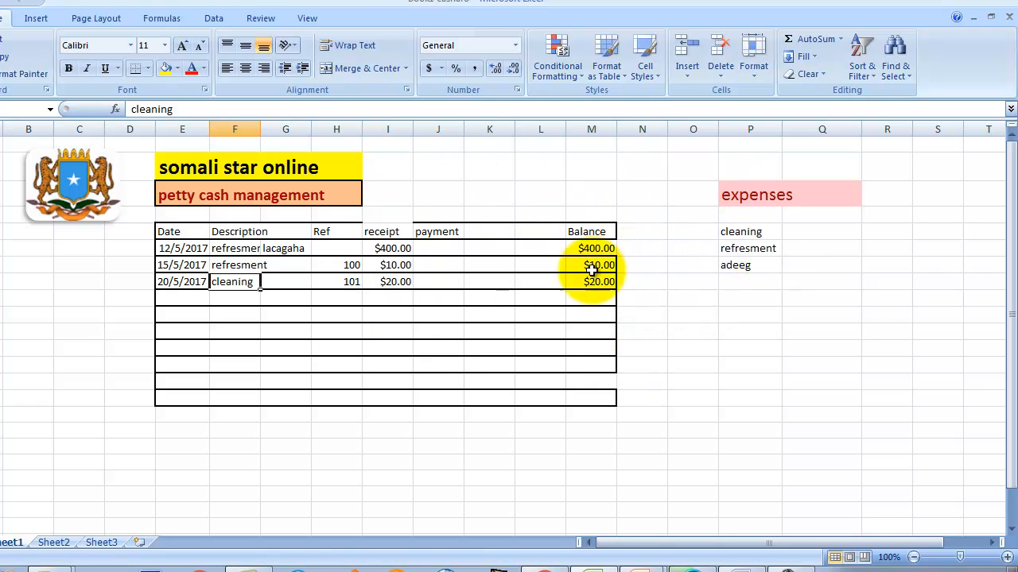
Start a new entry in row 9 with 21 in the Date column, adeeg as the description and 102 as the reference.
left_click(196, 300)
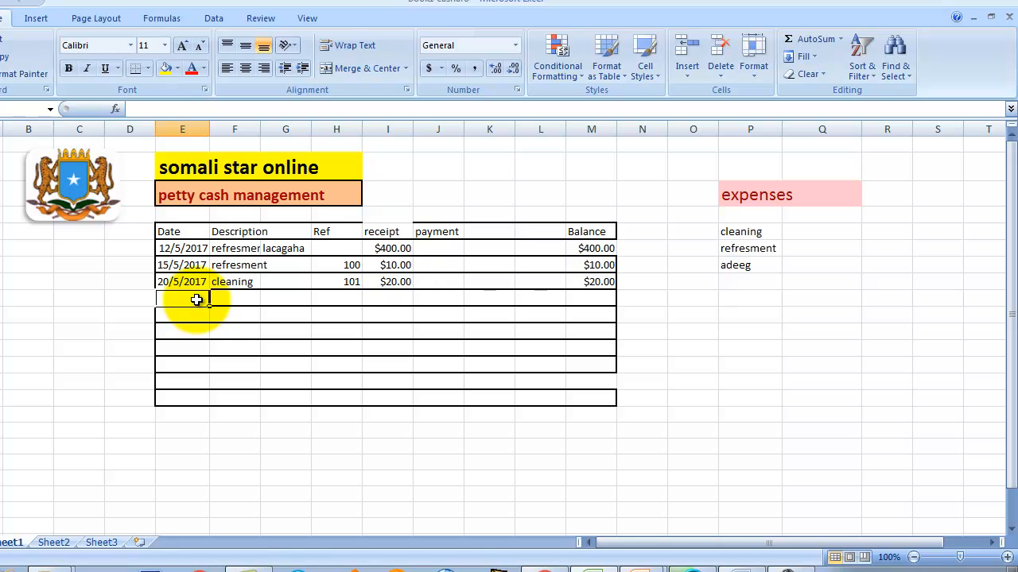
type("21")
left_click(237, 300)
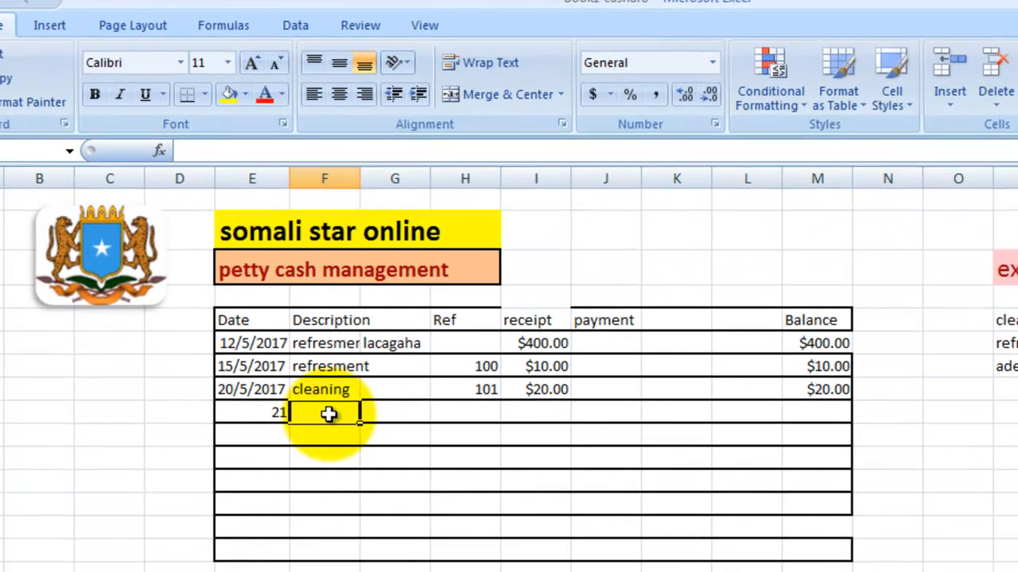
type("adeeg")
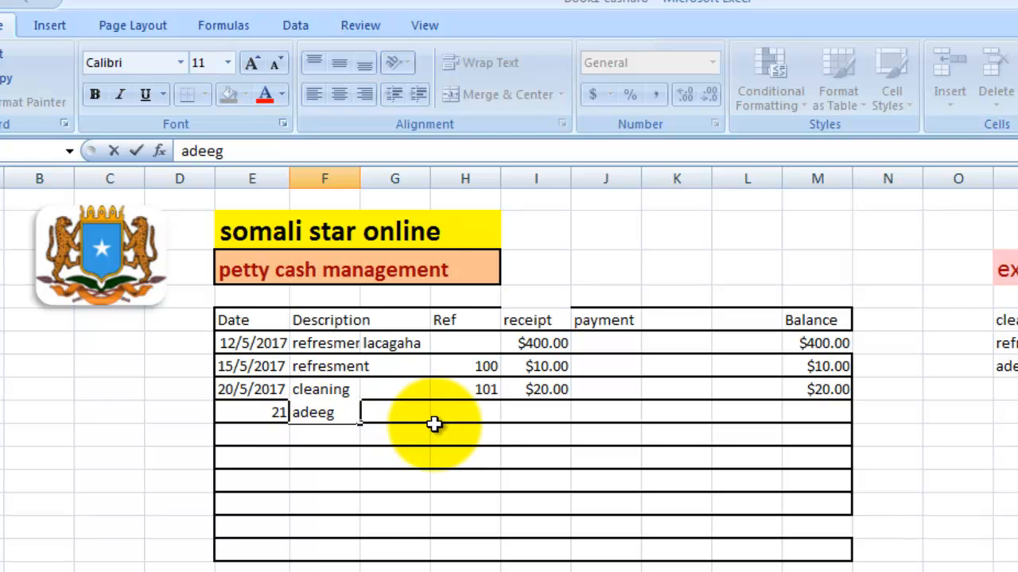
left_click(475, 411)
type("1")
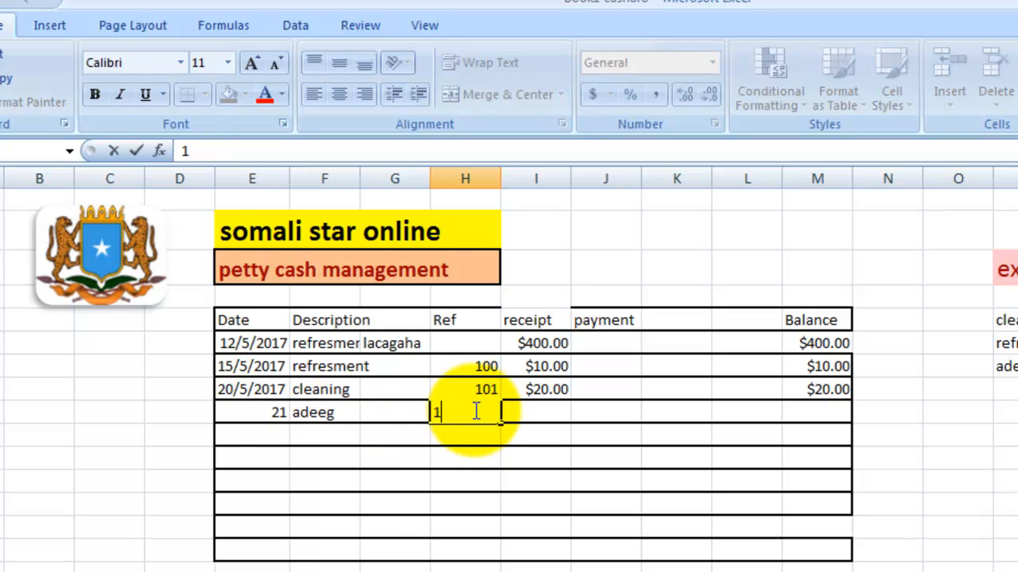
type("02")
Enter 15 as both the receipt and the balance for the adeeg entry in row 9.
left_click(556, 409)
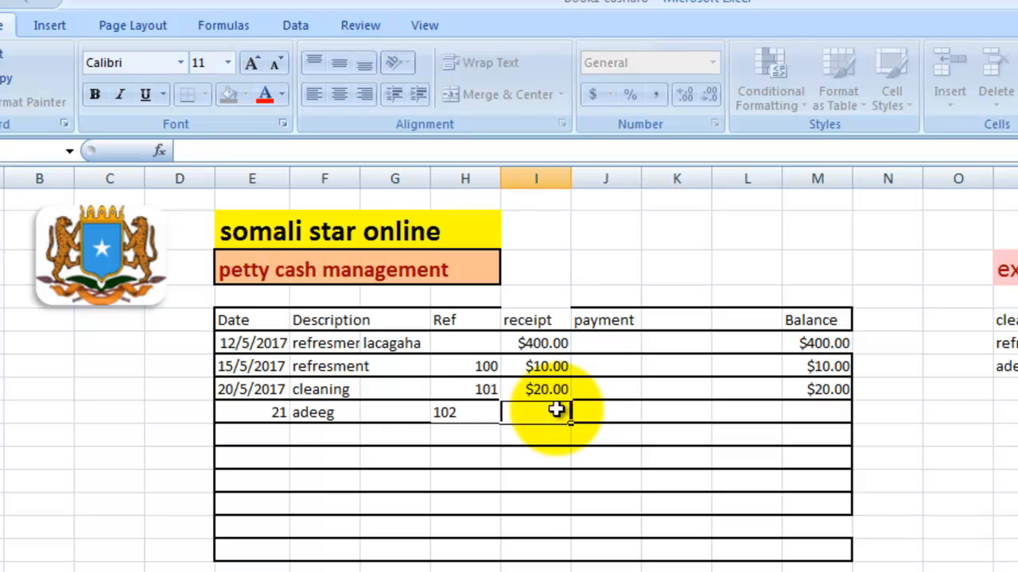
type("15")
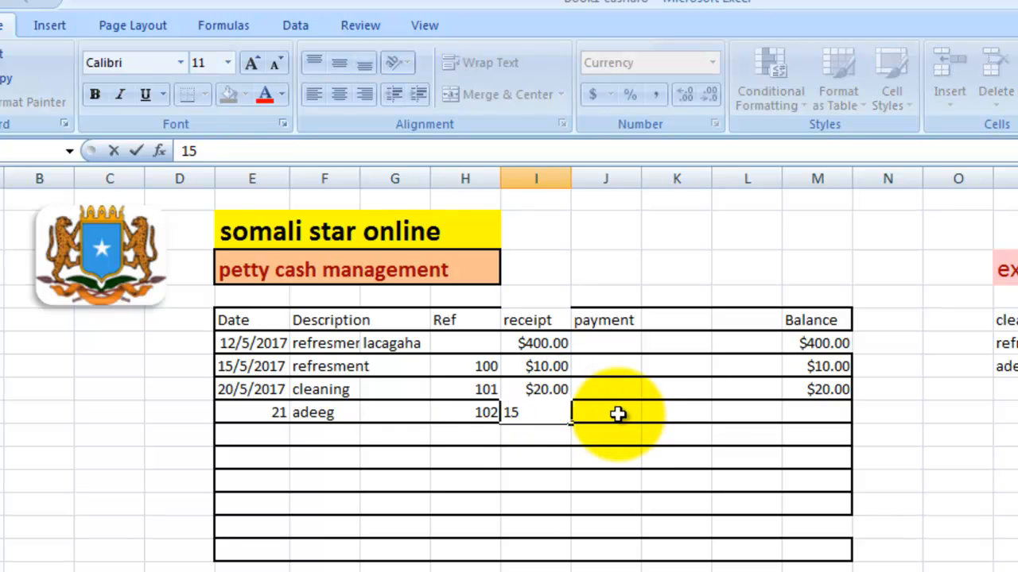
left_click(811, 412)
type("15")
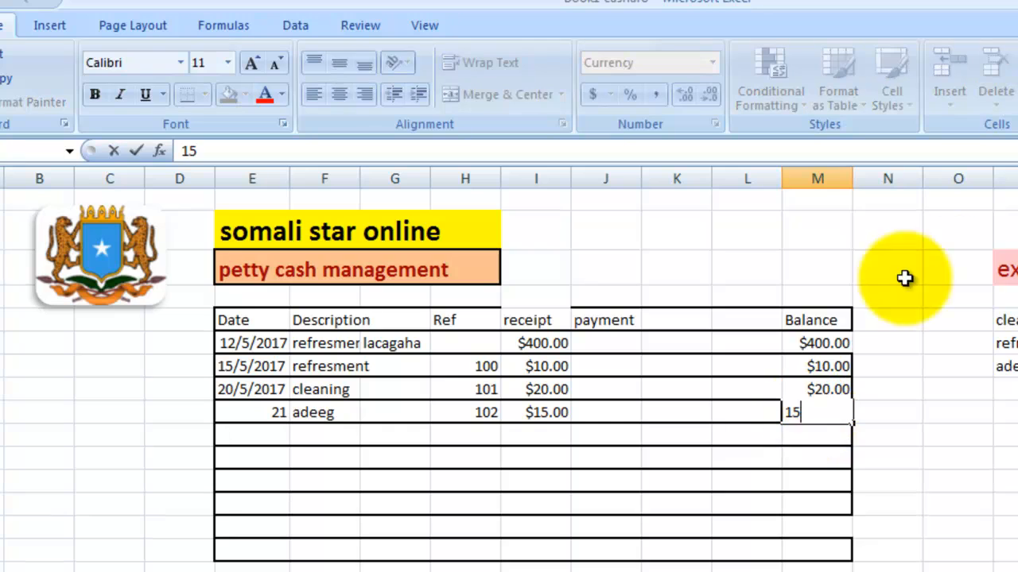
left_click(947, 383)
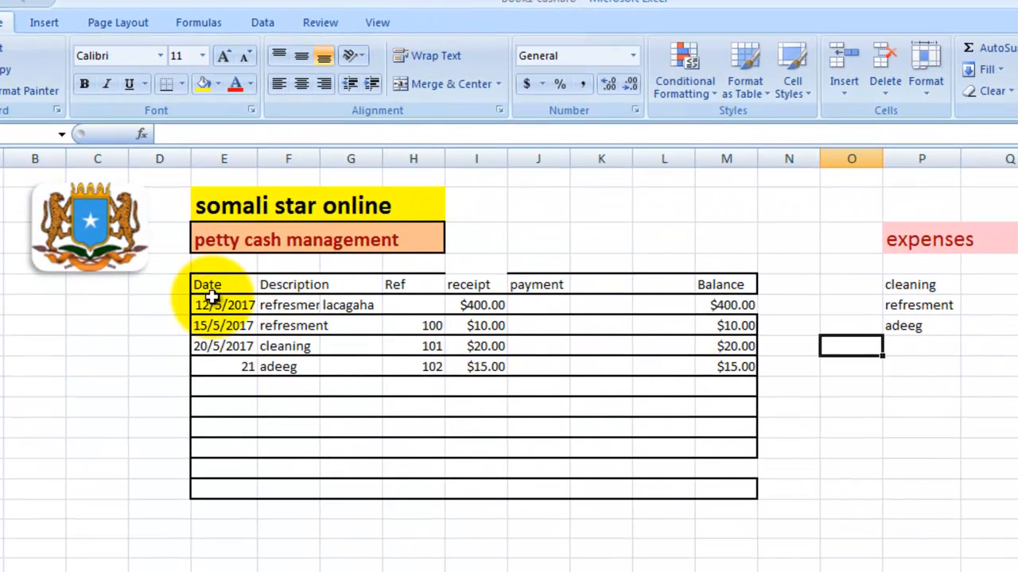
Apply a red-yellow-green color scale, with low values green and high values red, to the petty cash table from its header row down.
left_click_drag(211, 288, 755, 533)
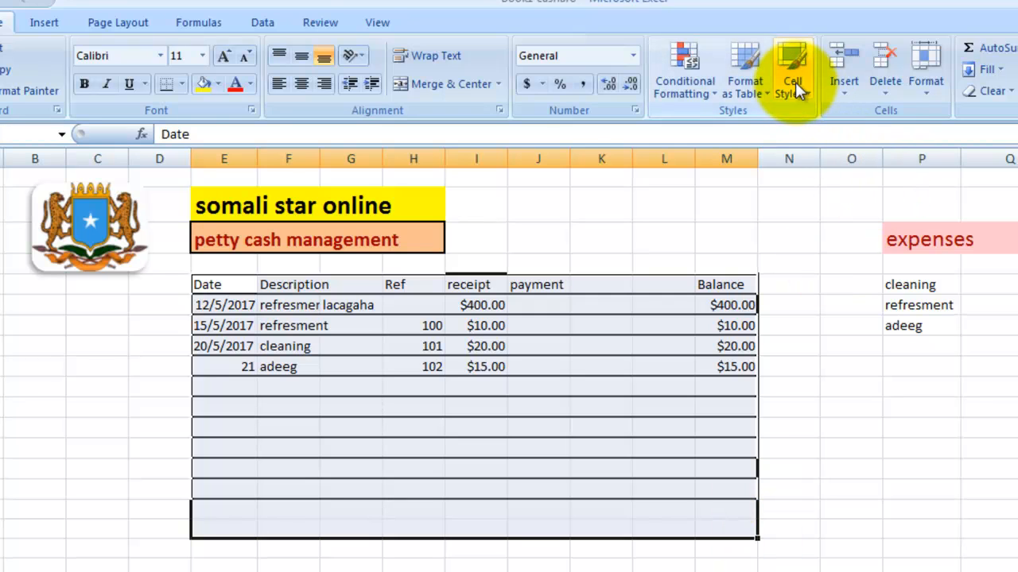
left_click(685, 62)
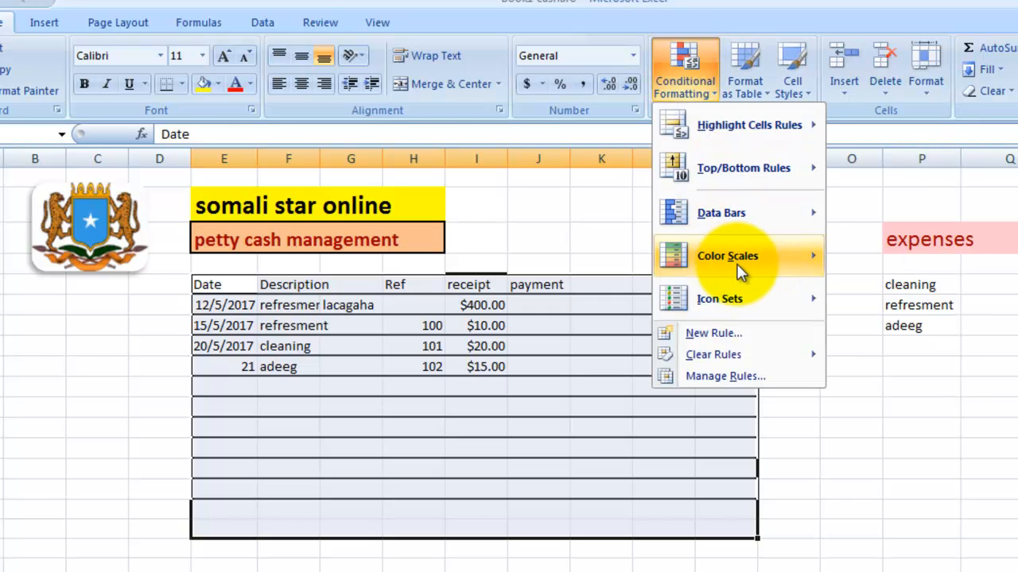
mouse_move(747, 256)
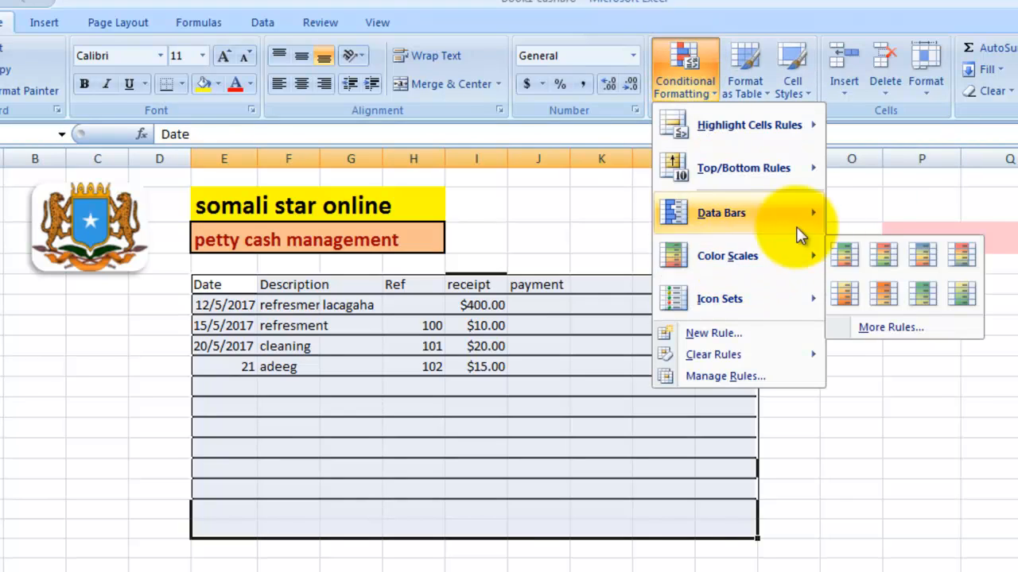
left_click(962, 445)
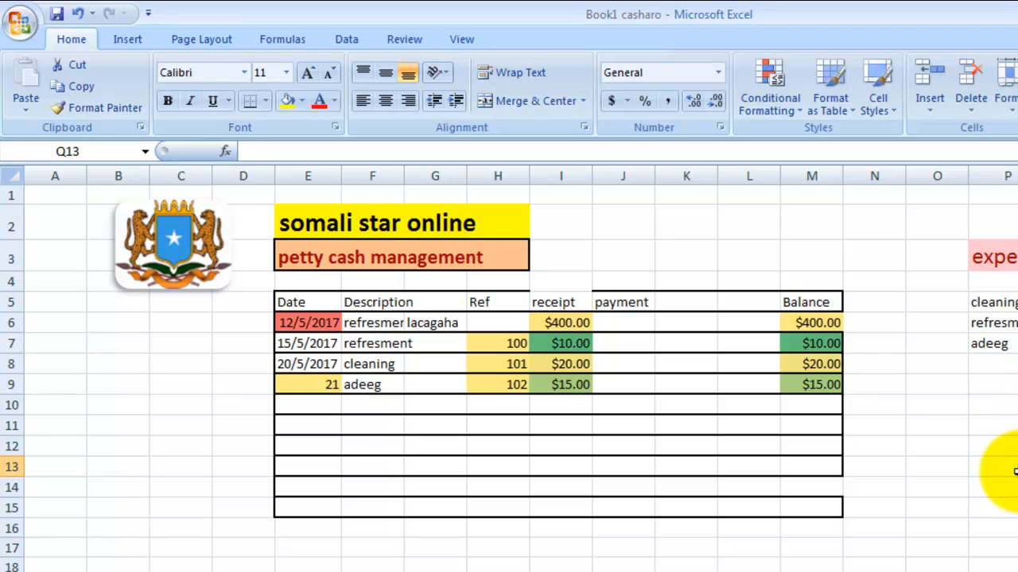
left_click(620, 323)
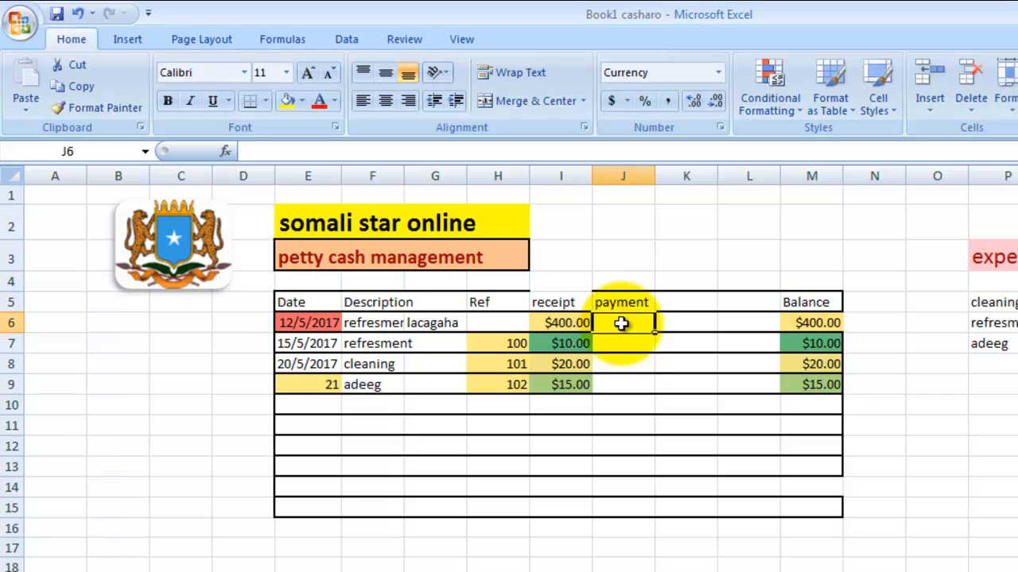